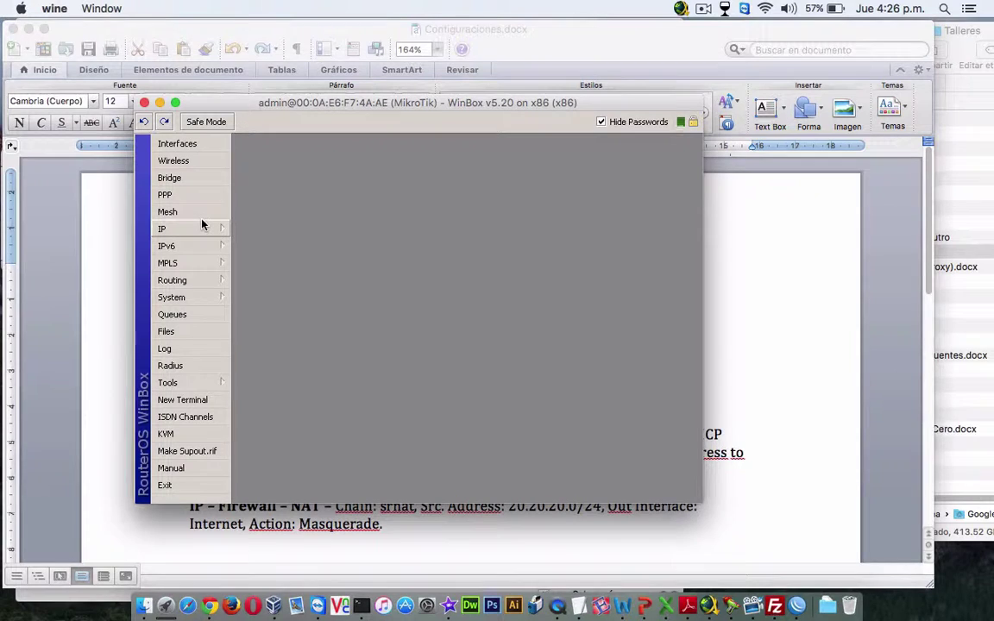
# Reset the router's configuration with No Default Configuration and Do Not Backup enabled, confirm the reboot and close the session window.
pyautogui.click(199, 299)
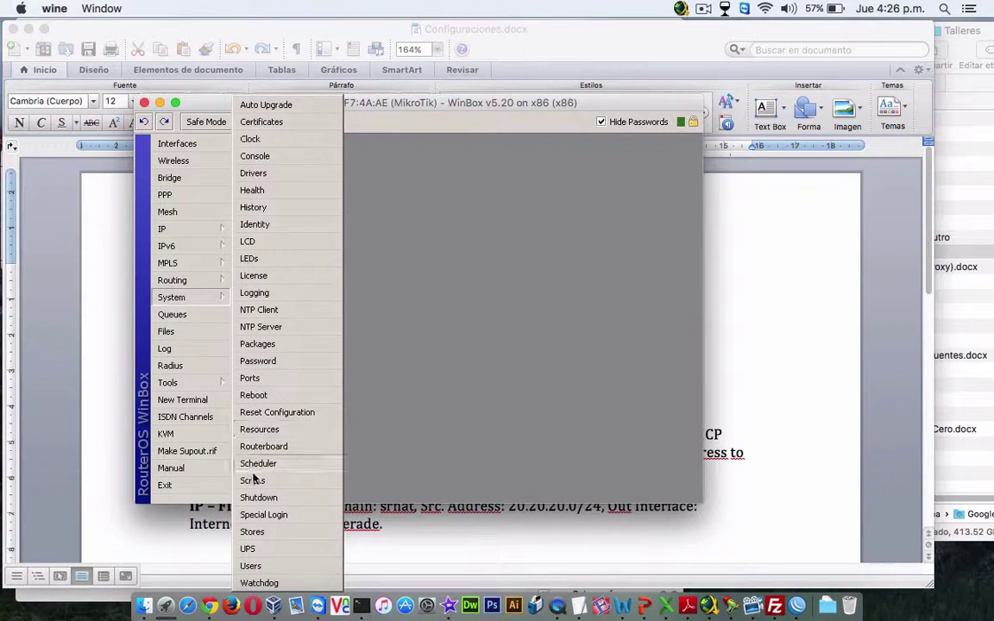
pyautogui.click(269, 412)
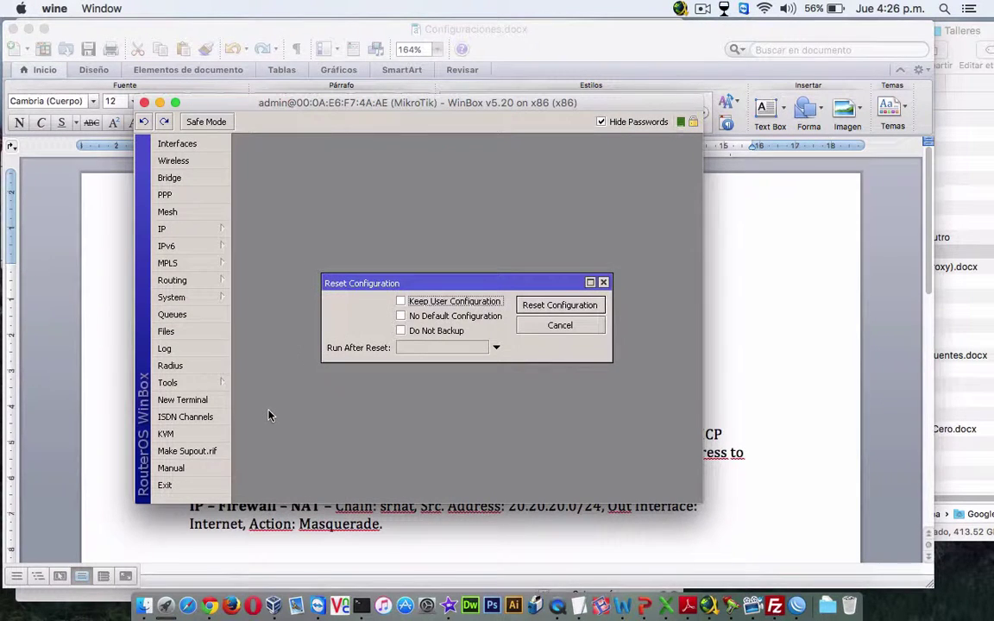
pyautogui.click(411, 316)
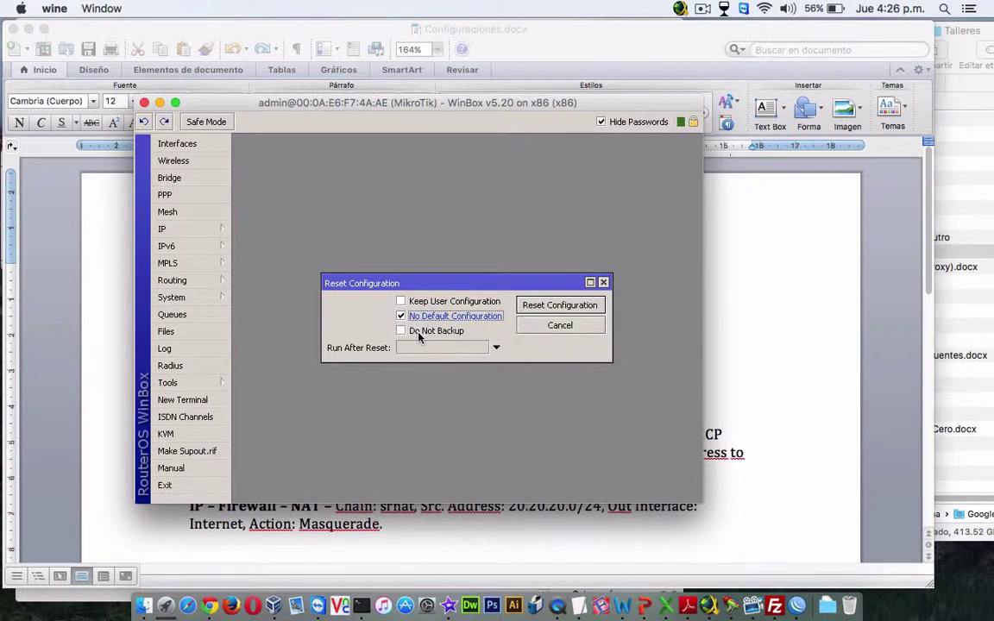
pyautogui.click(421, 331)
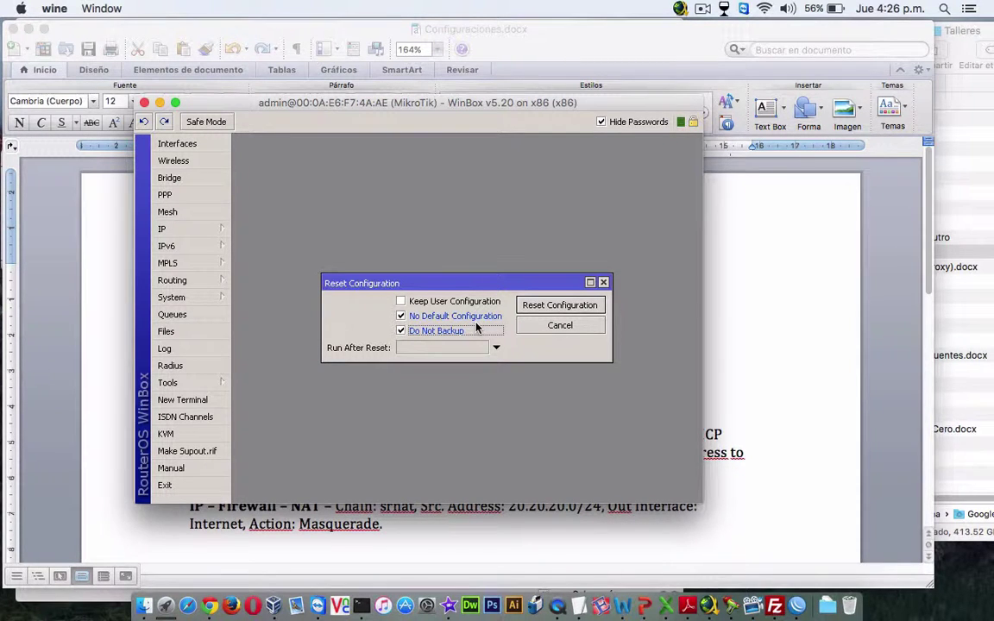
pyautogui.click(559, 306)
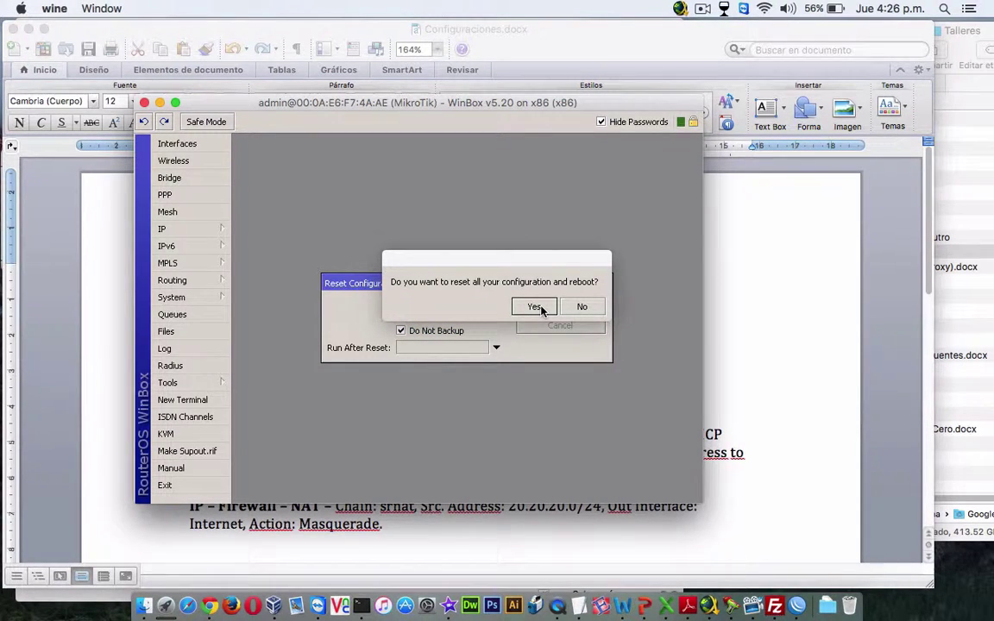
pyautogui.click(535, 307)
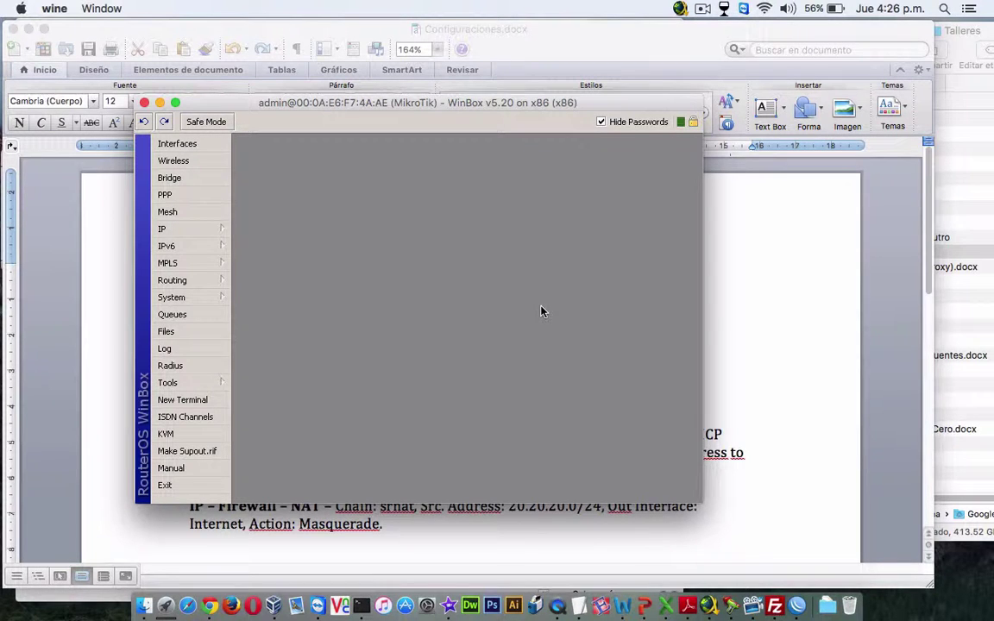
pyautogui.click(145, 103)
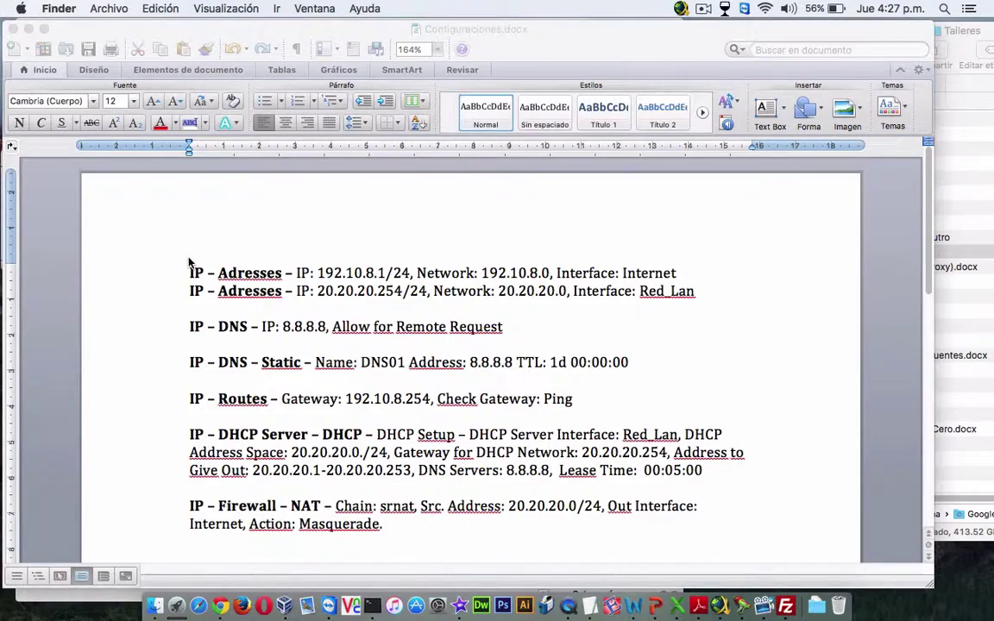
# Launch winbox_viejo.exe from the desktop and connect to the discovered router 00:0A:E6:F7:4A:AE as admin.
pyautogui.press('F11')
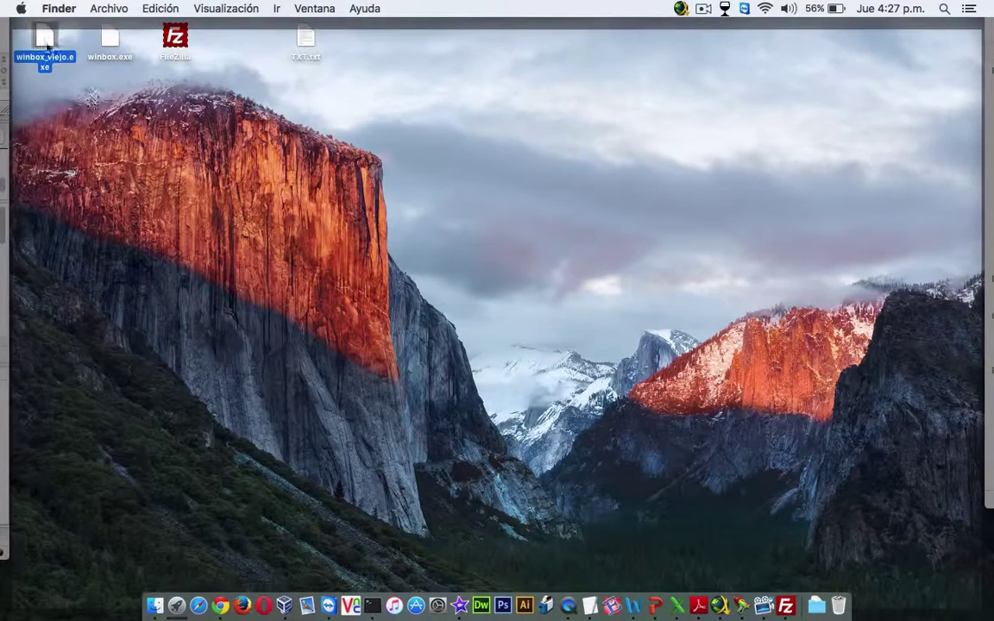
pyautogui.press('Return')
pyautogui.press('F11')
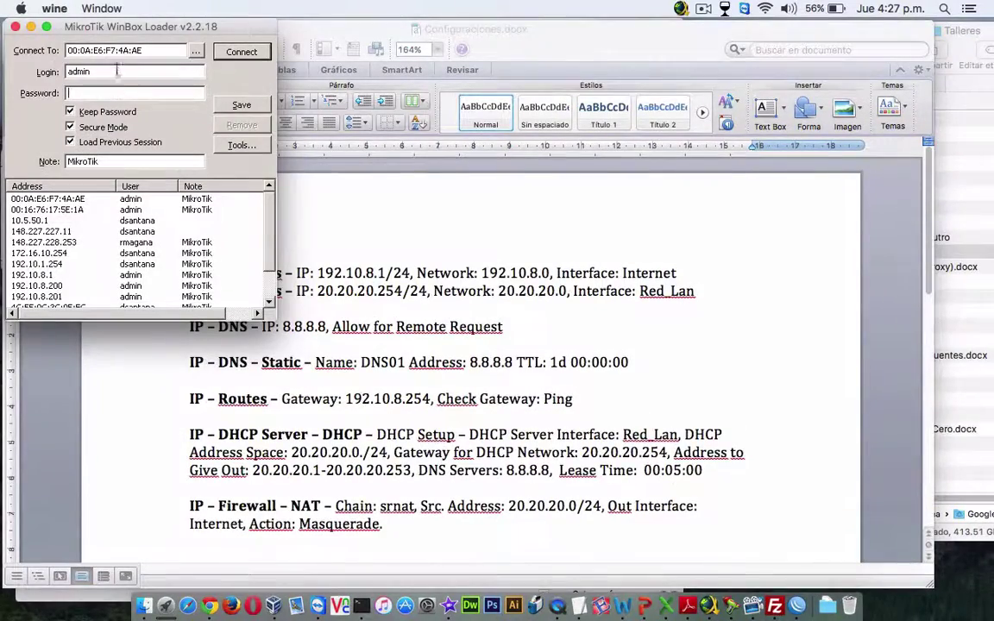
pyautogui.click(197, 51)
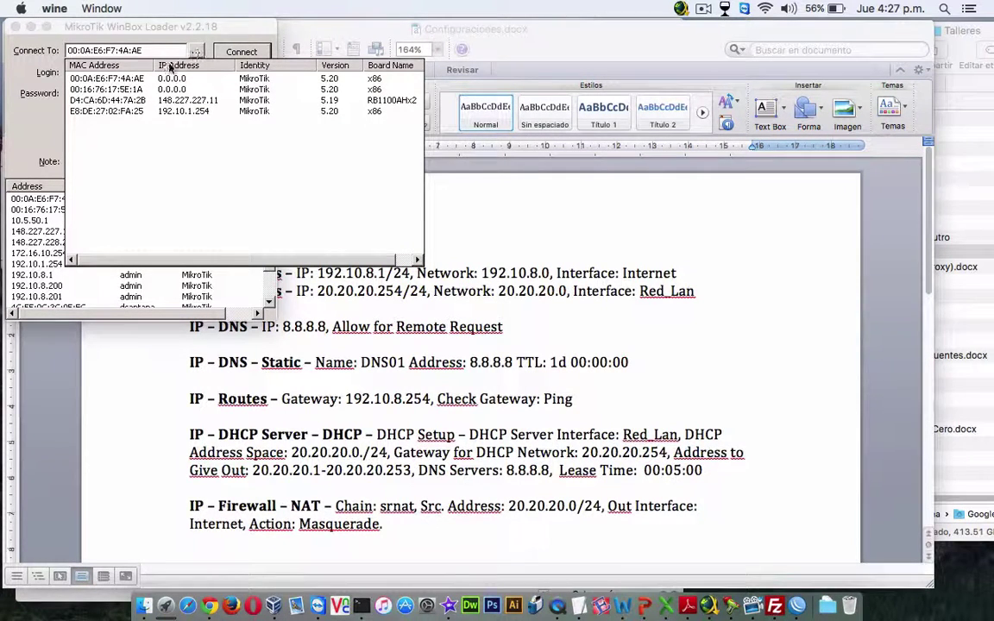
pyautogui.click(115, 79)
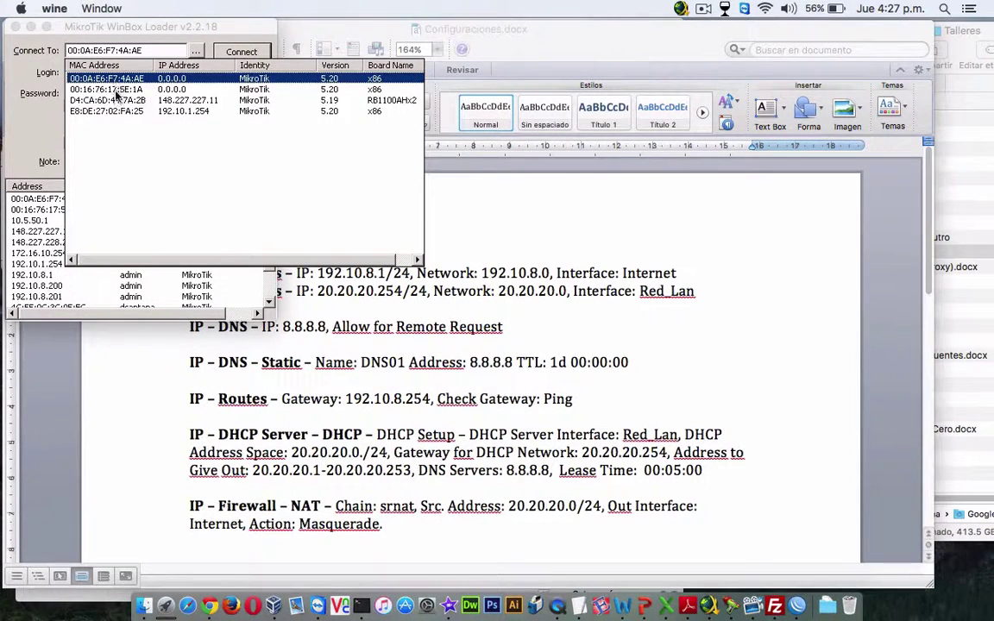
pyautogui.click(107, 89)
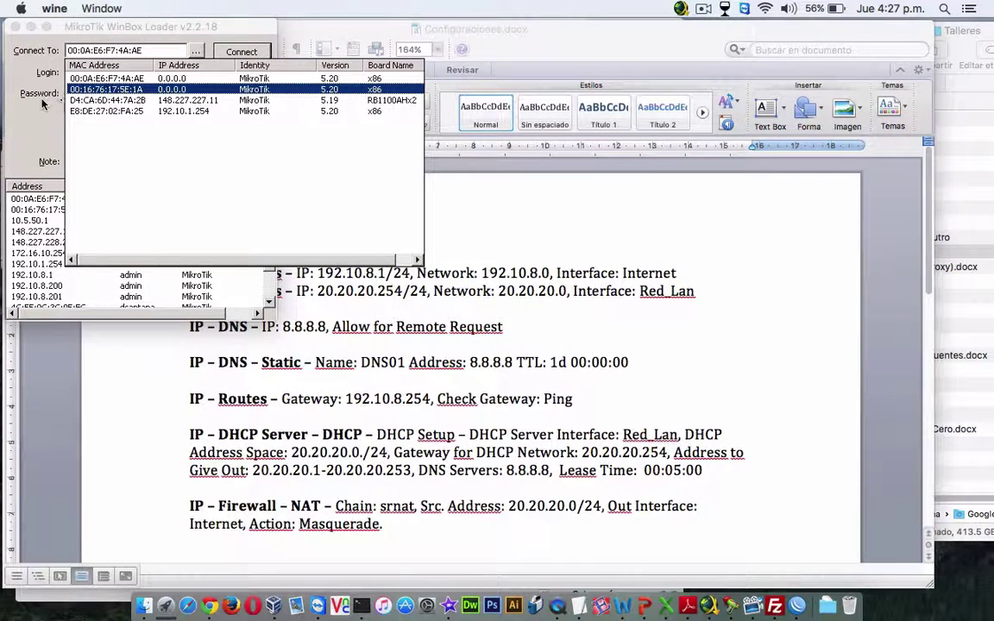
pyautogui.click(110, 78)
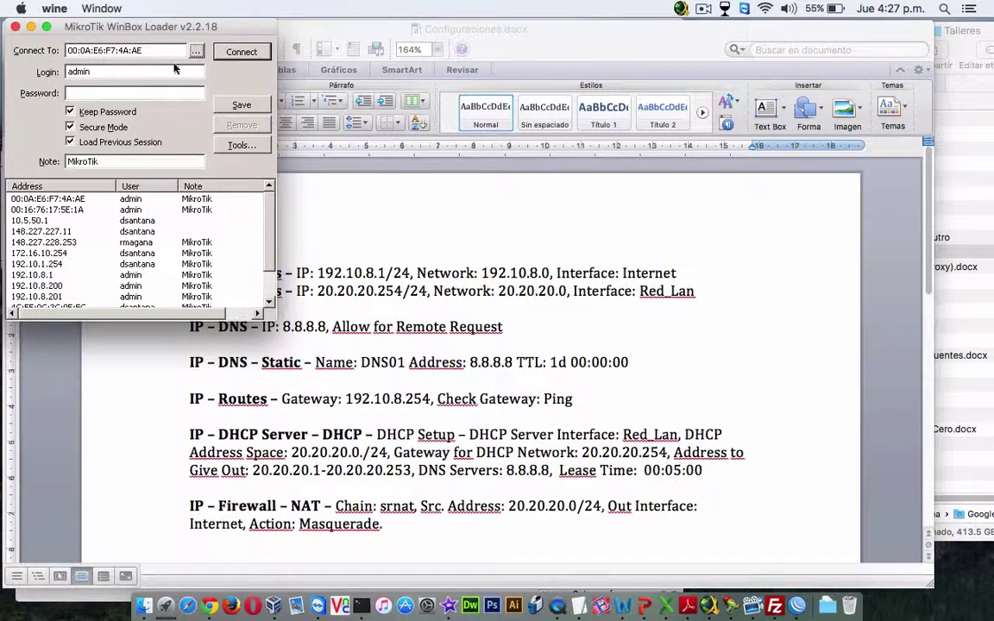
pyautogui.click(241, 52)
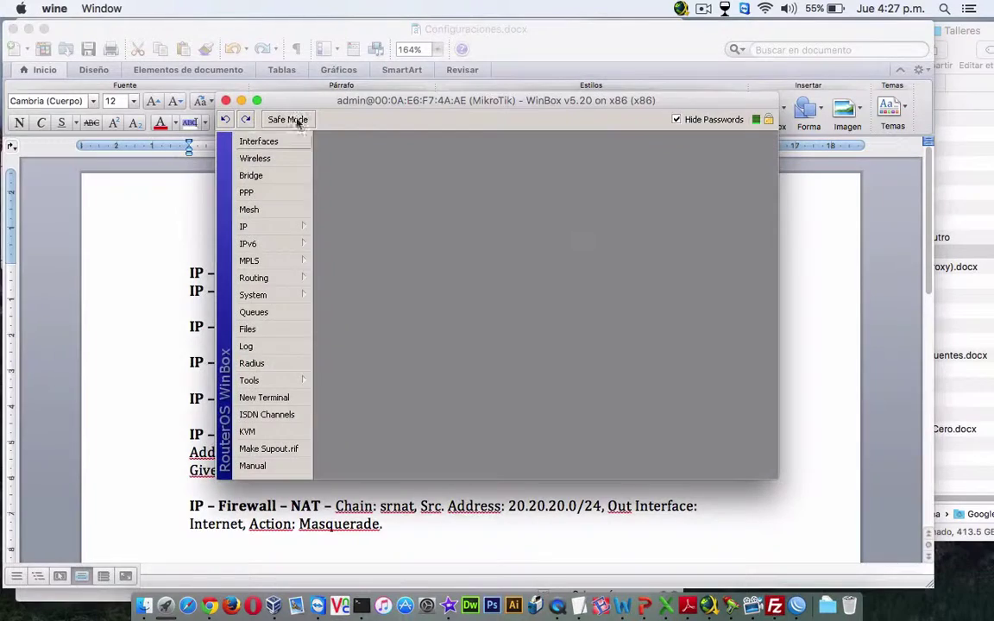
# Enlarge the WinBox window and move it to a new desktop placed directly after the first one.
pyautogui.moveTo(272, 95); pyautogui.dragTo(390, 17)
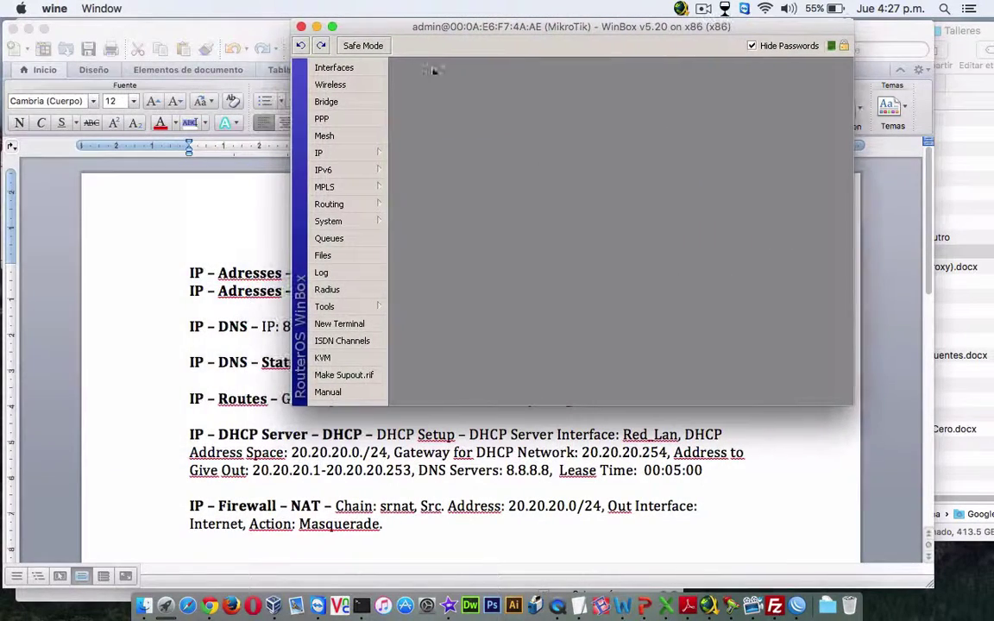
pyautogui.moveTo(850, 402); pyautogui.dragTo(990, 590)
pyautogui.hotkey('ctrl', 'Up')
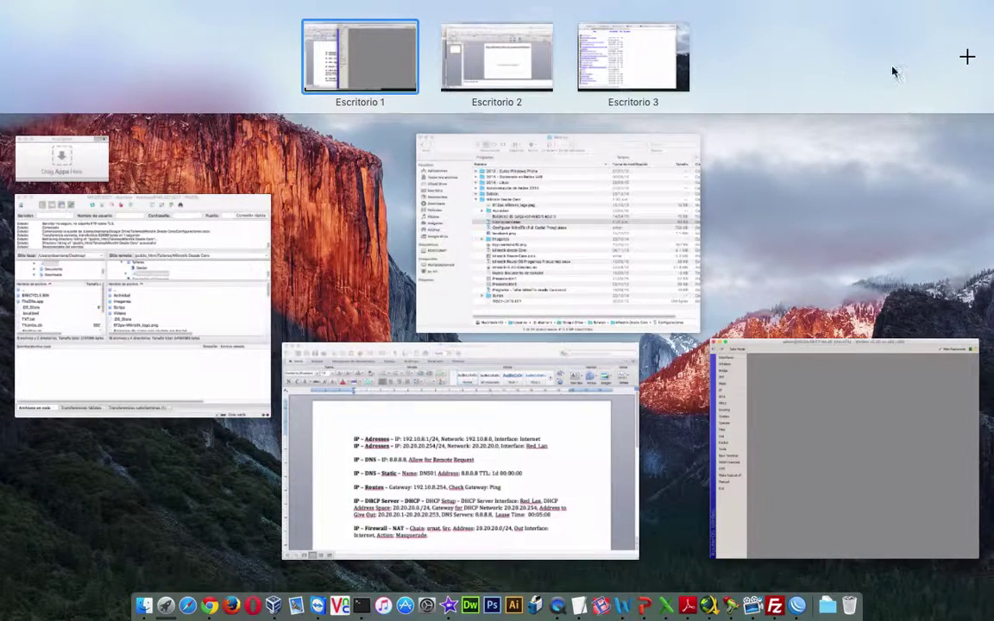
pyautogui.click(968, 58)
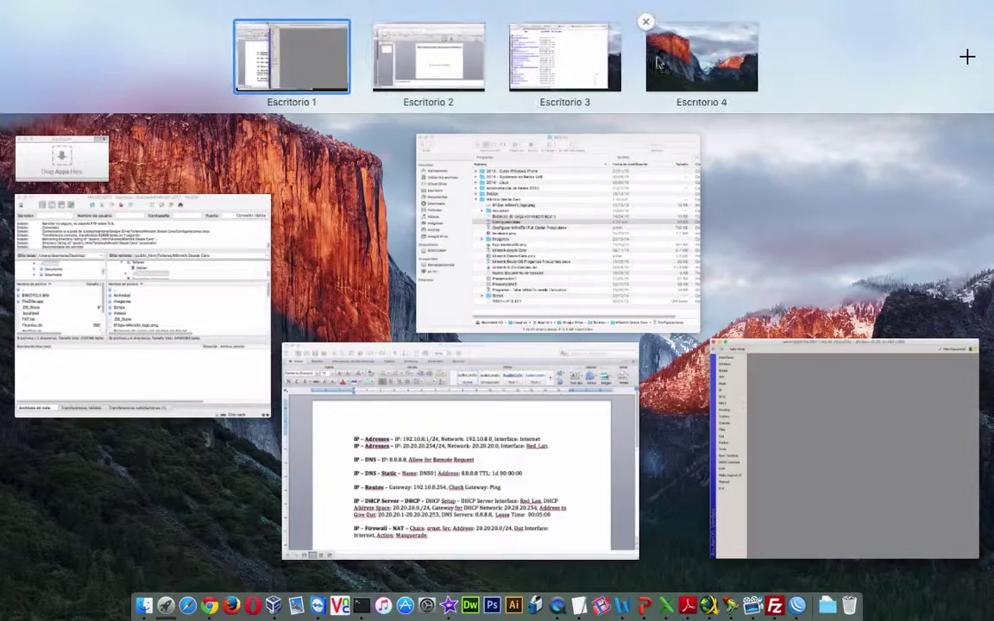
pyautogui.moveTo(690, 59); pyautogui.dragTo(414, 62)
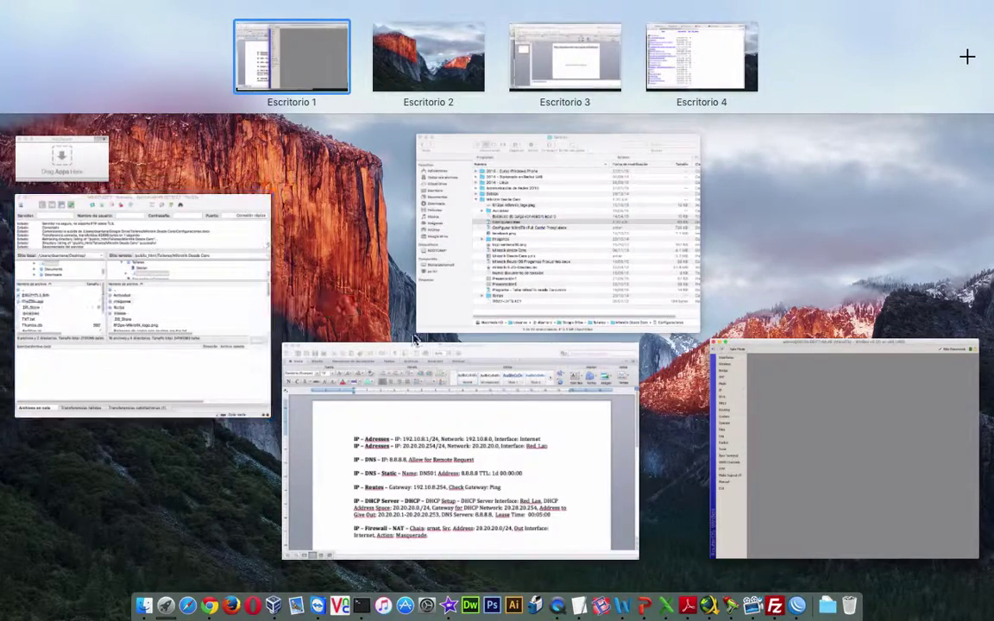
pyautogui.click(759, 363)
pyautogui.moveTo(657, 305); pyautogui.dragTo(413, 66)
pyautogui.click(414, 66)
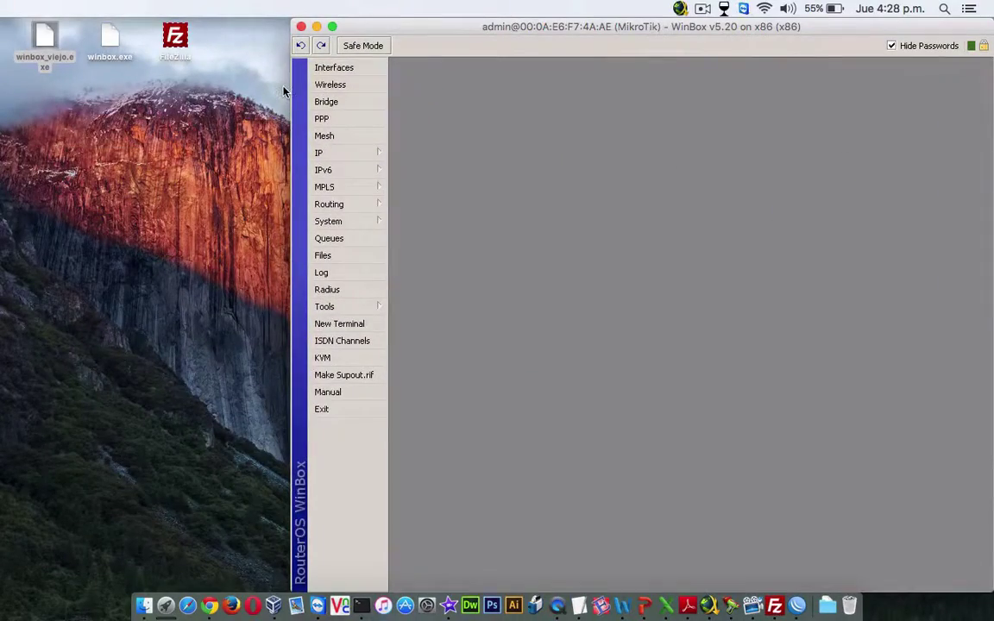
# Review the planned settings in Configuraciones.docx on the first desktop and return to the WinBox desktop.
pyautogui.hotkey('ctrl', 'Left')
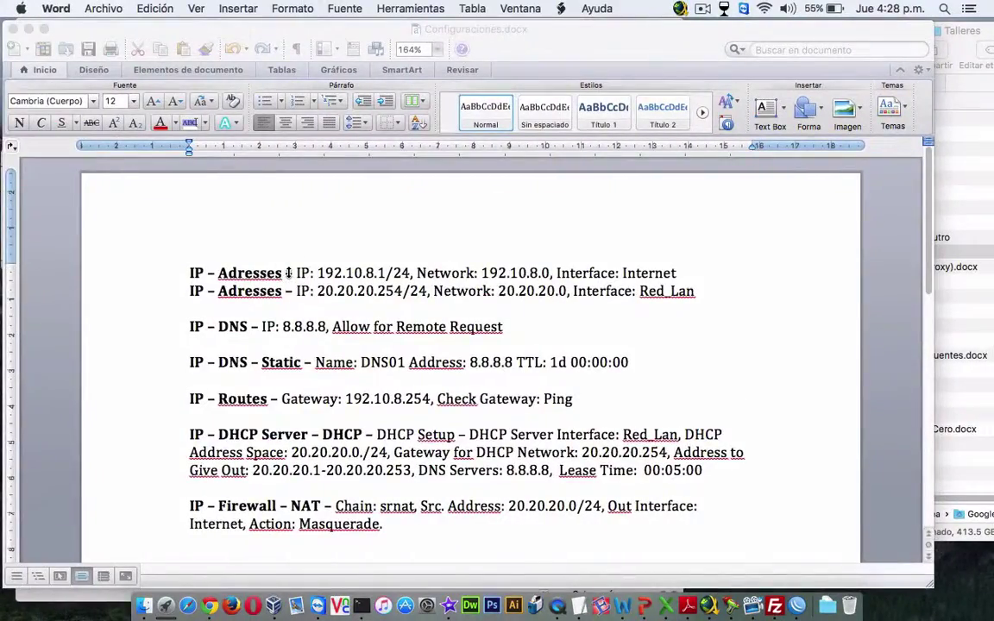
pyautogui.hotkey('ctrl', 'Right')
pyautogui.hotkey('ctrl', 'Left')
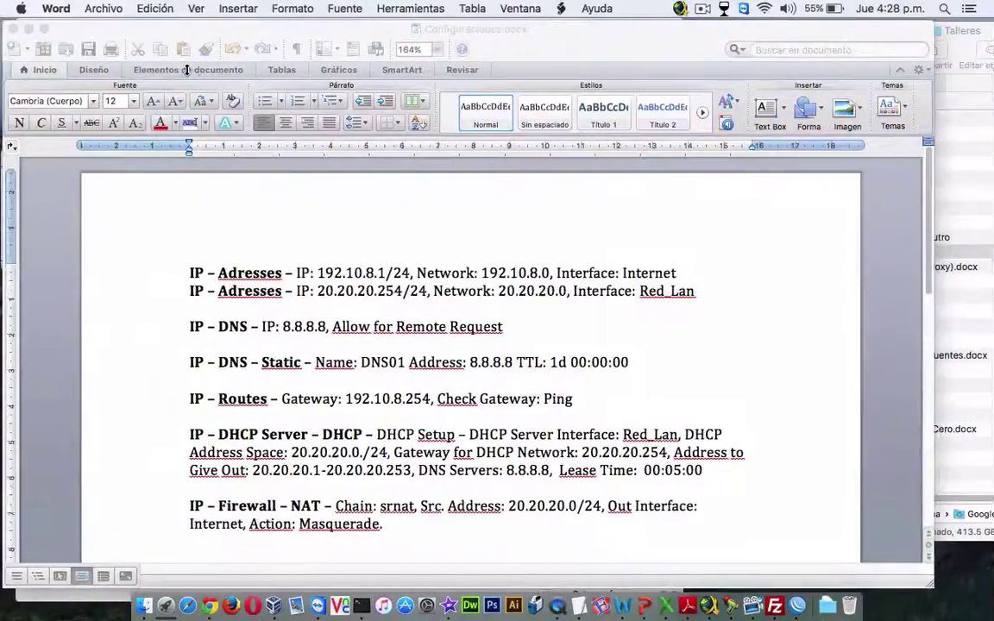
pyautogui.hotkey('ctrl', 'Right')
pyautogui.hotkey('ctrl', 'Left')
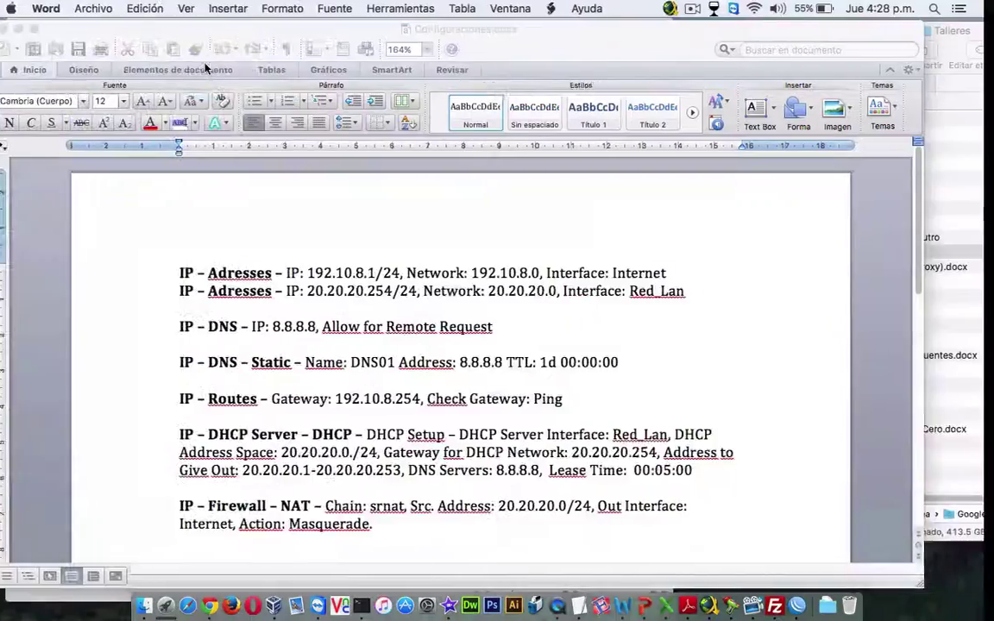
pyautogui.hotkey('ctrl', 'Right')
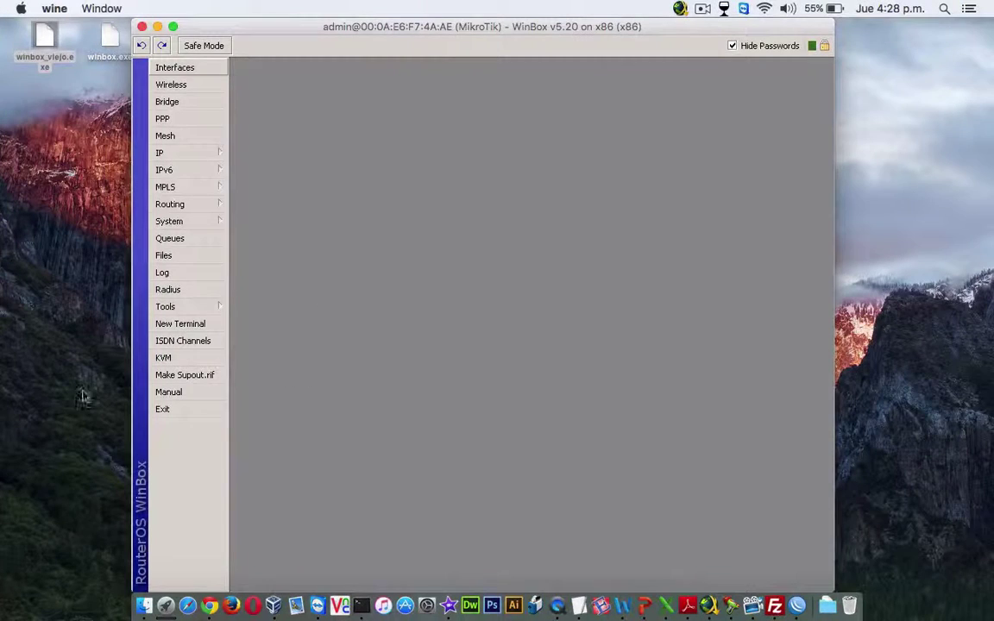
pyautogui.click(62, 362)
# Name the first Ethernet interface Internet and rename ether2 to Red_Lan in the interface list.
pyautogui.click(169, 69)
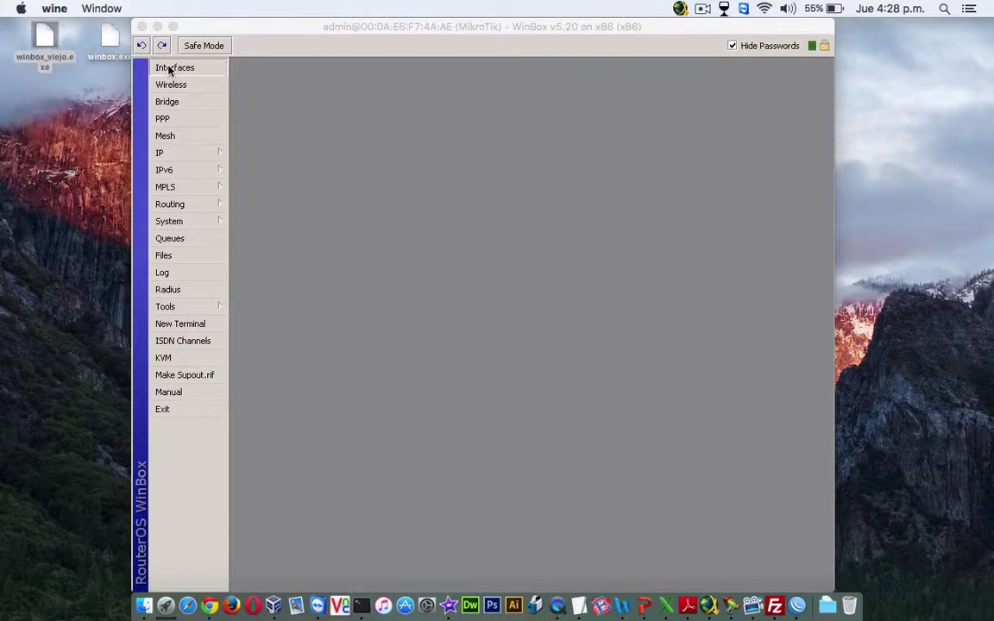
pyautogui.doubleClick(299, 264)
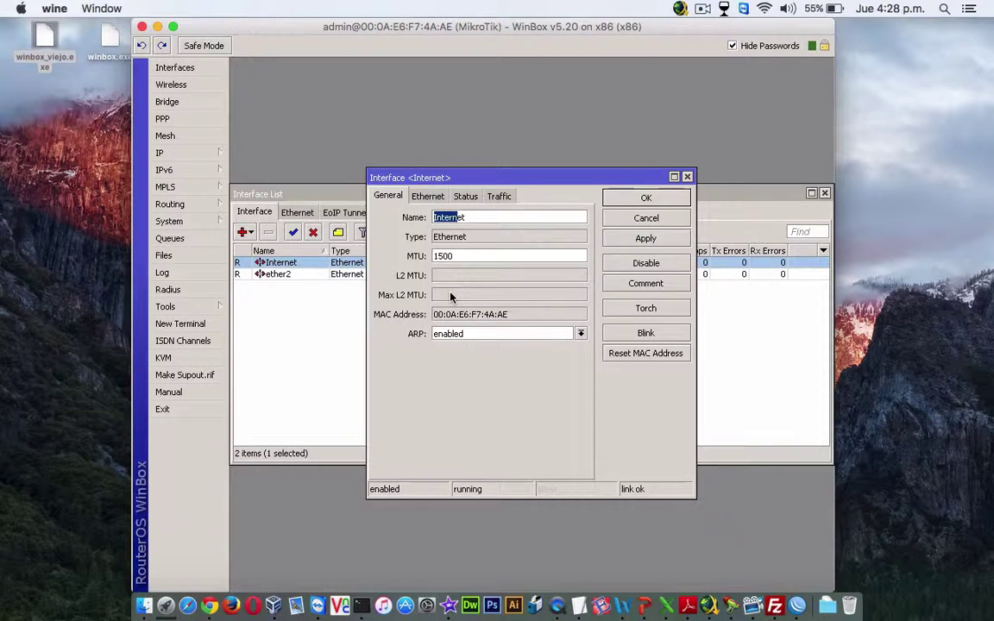
pyautogui.press('Return')
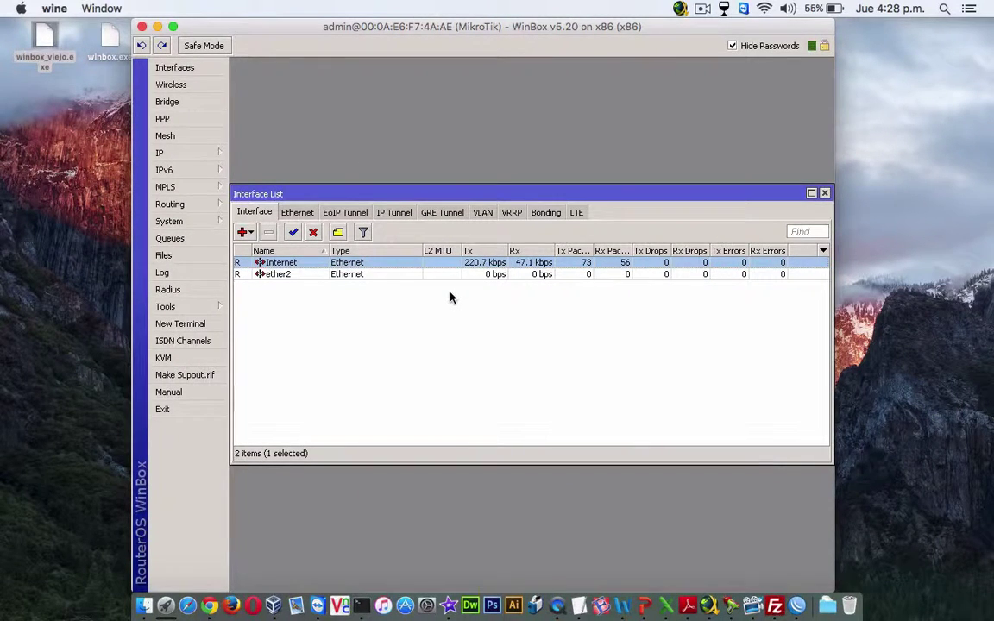
pyautogui.click(332, 275)
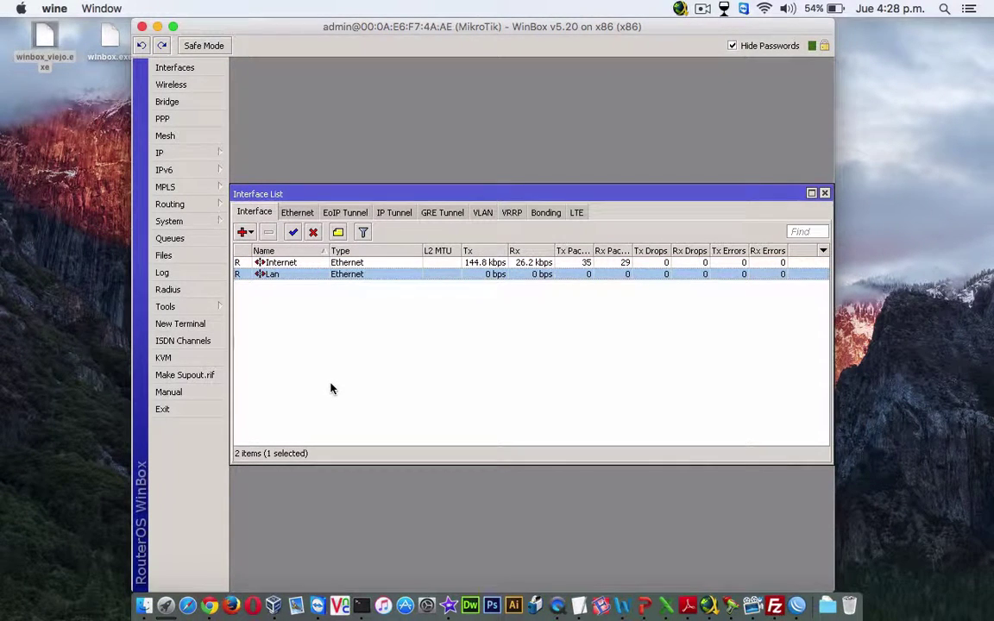
pyautogui.click(825, 193)
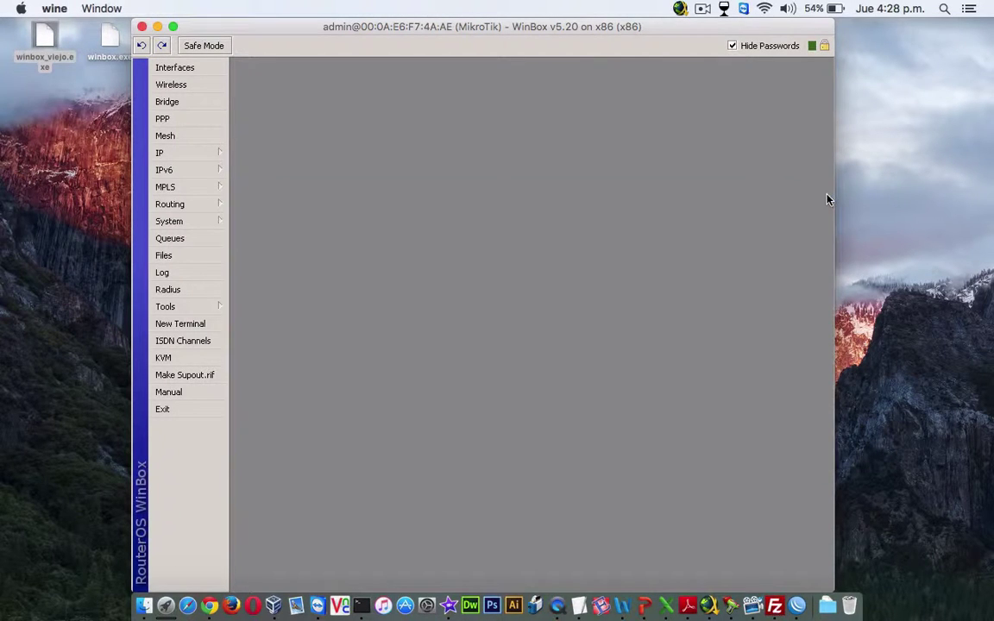
pyautogui.click(197, 69)
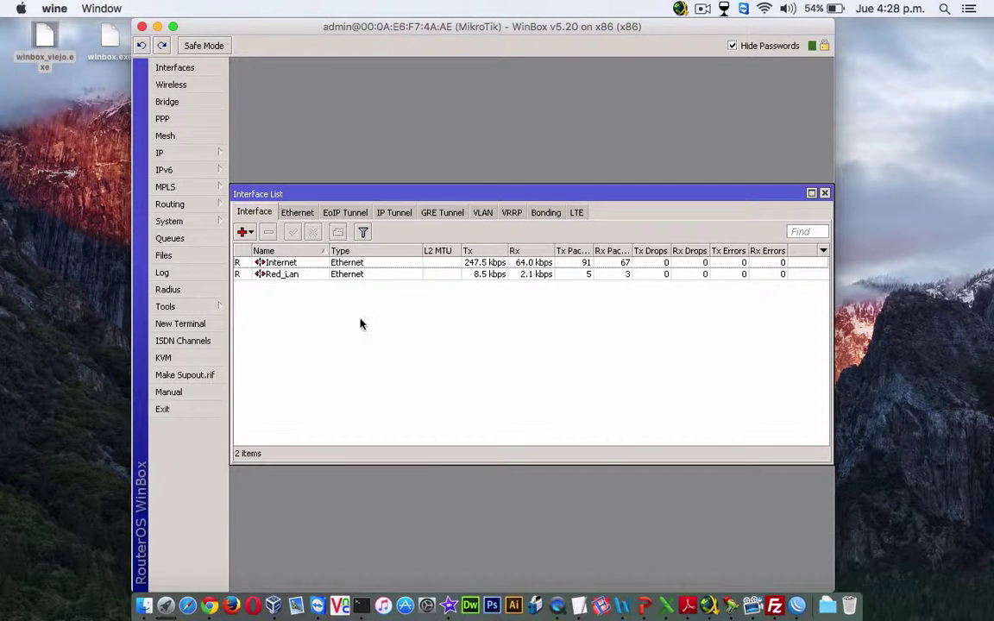
pyautogui.press('Escape')
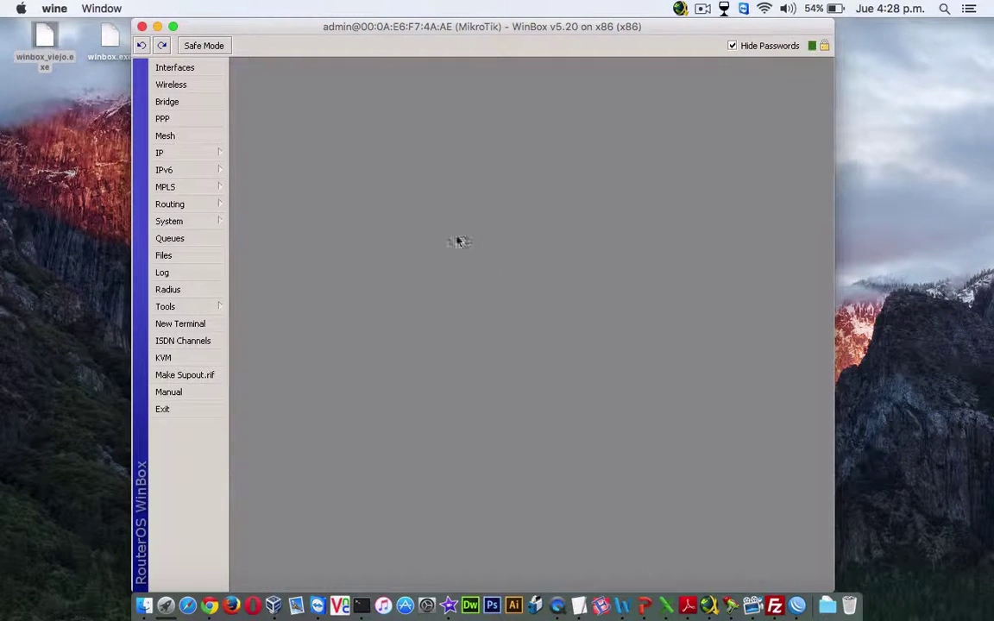
# Add the IP address 192.10.8.1/24 on the Internet interface in the router's address list.
pyautogui.click(218, 155)
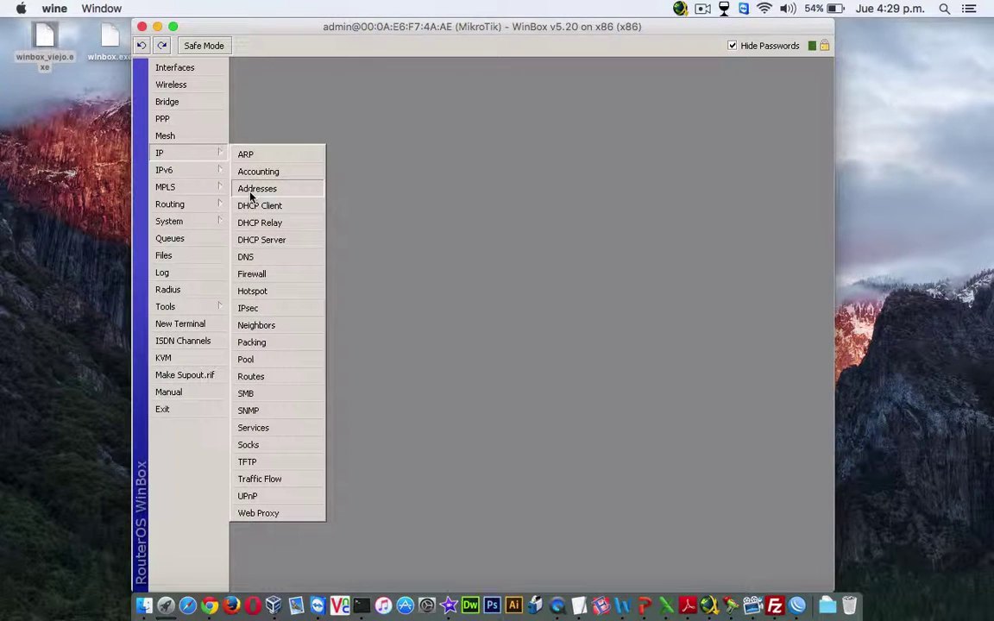
pyautogui.click(251, 197)
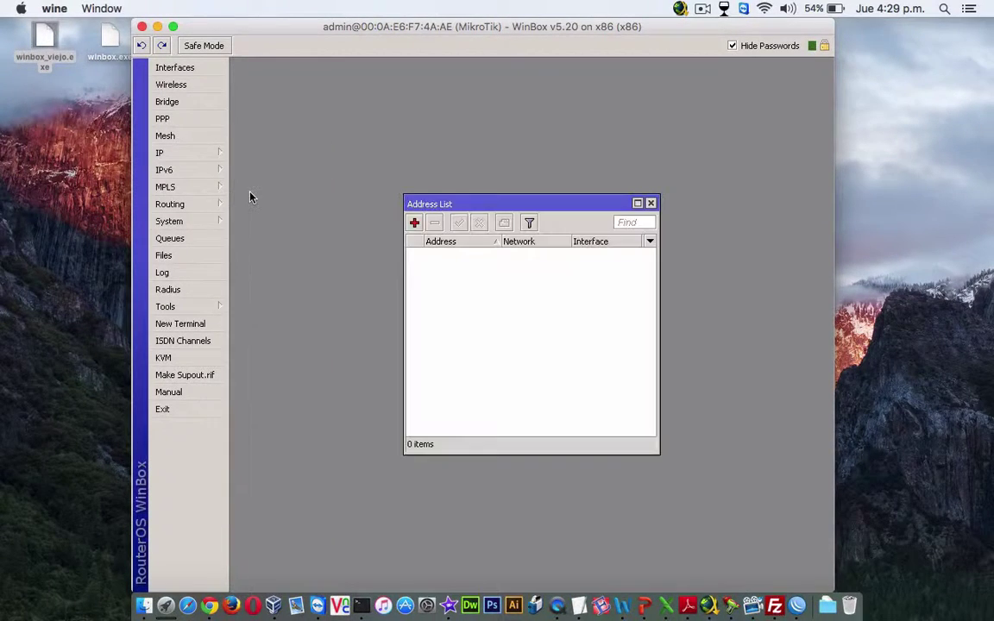
pyautogui.moveTo(418, 203); pyautogui.dragTo(247, 64)
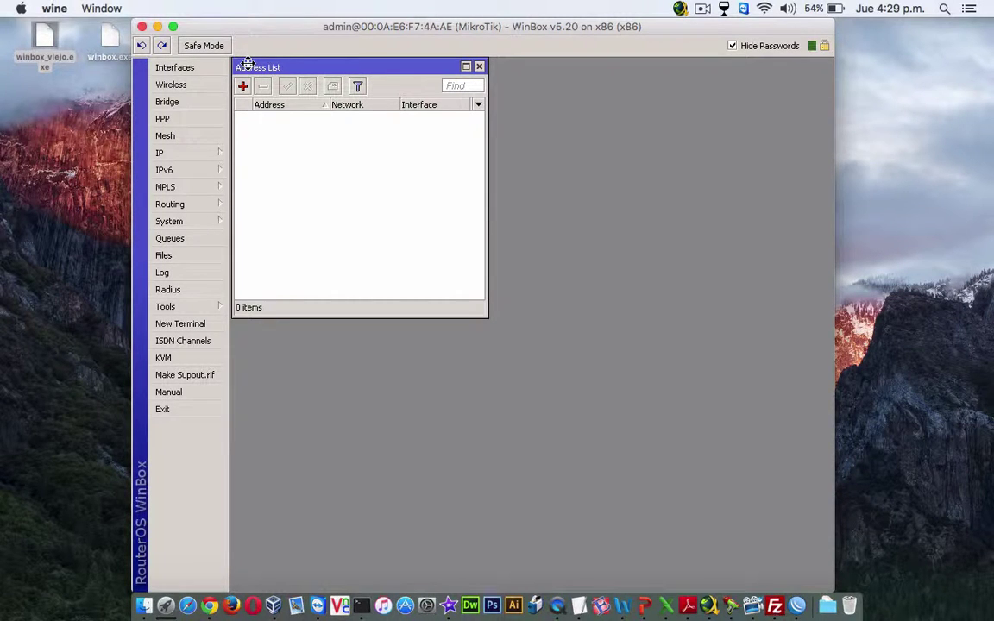
pyautogui.click(242, 86)
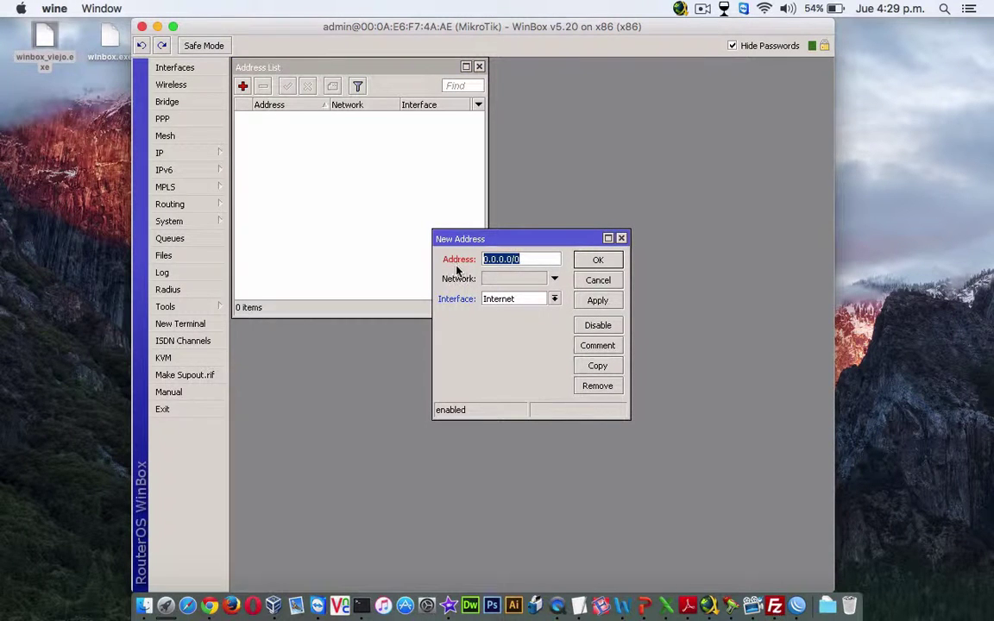
pyautogui.write('192.10.')
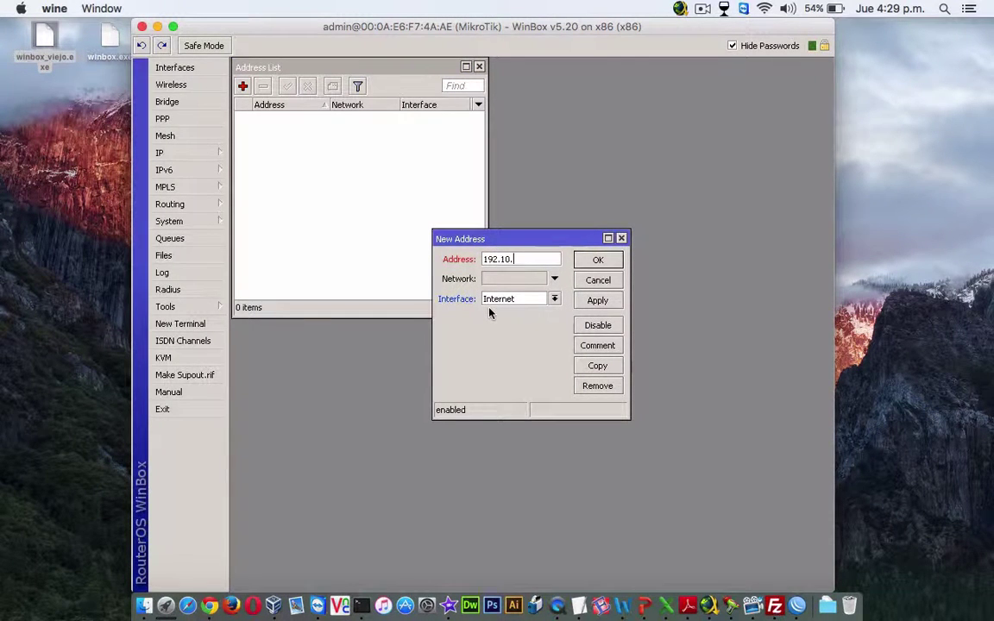
pyautogui.write('8.1/24')
pyautogui.press('Tab')
pyautogui.press('Return')
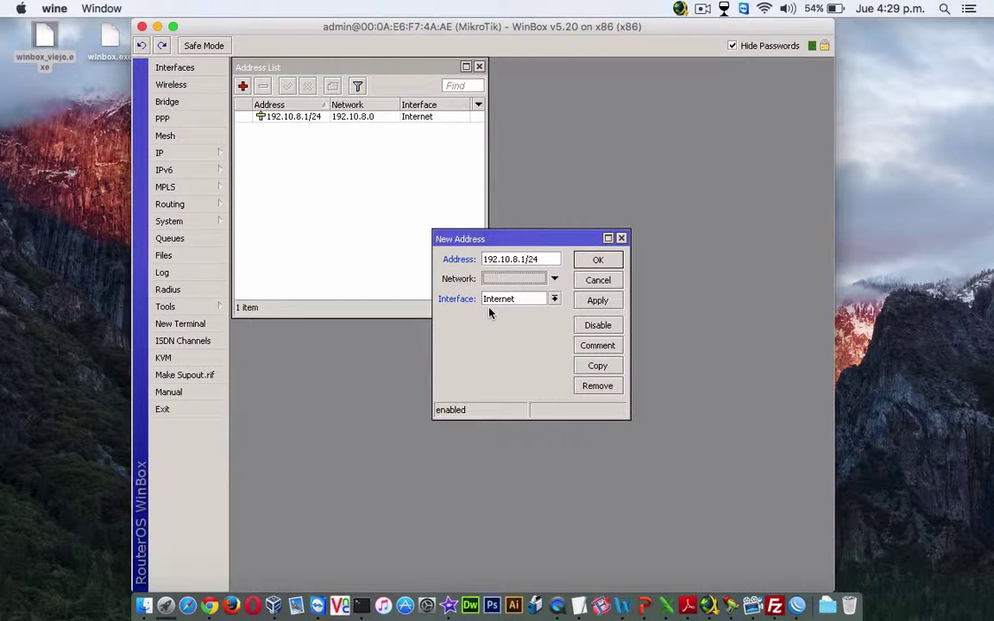
pyautogui.press('Escape')
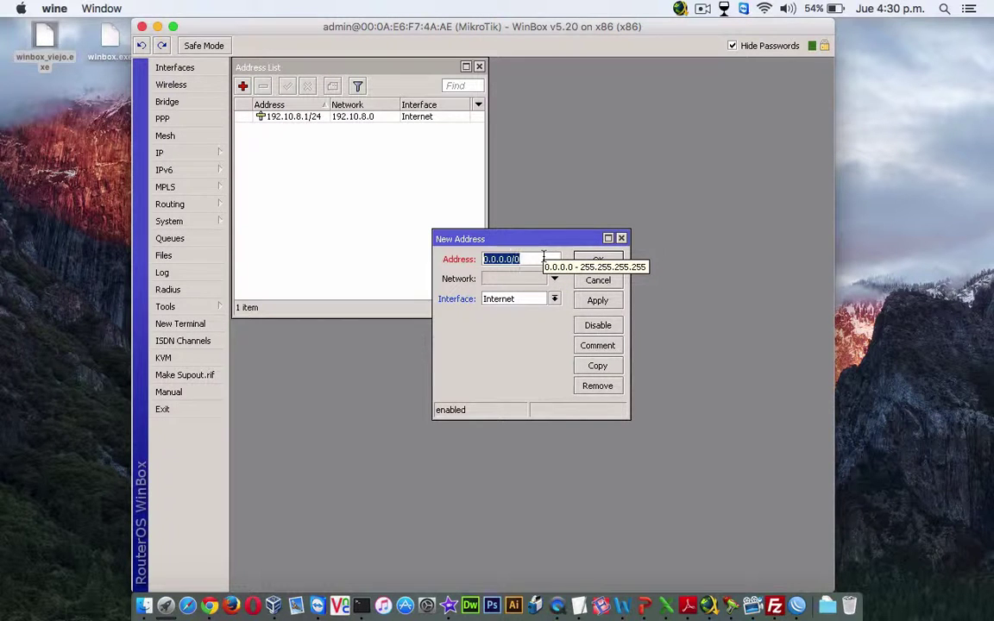
# Add the IP address 20.20.20.254/24 with network 20.20.20.0 on the Red_lan interface.
pyautogui.write('20.20.20')
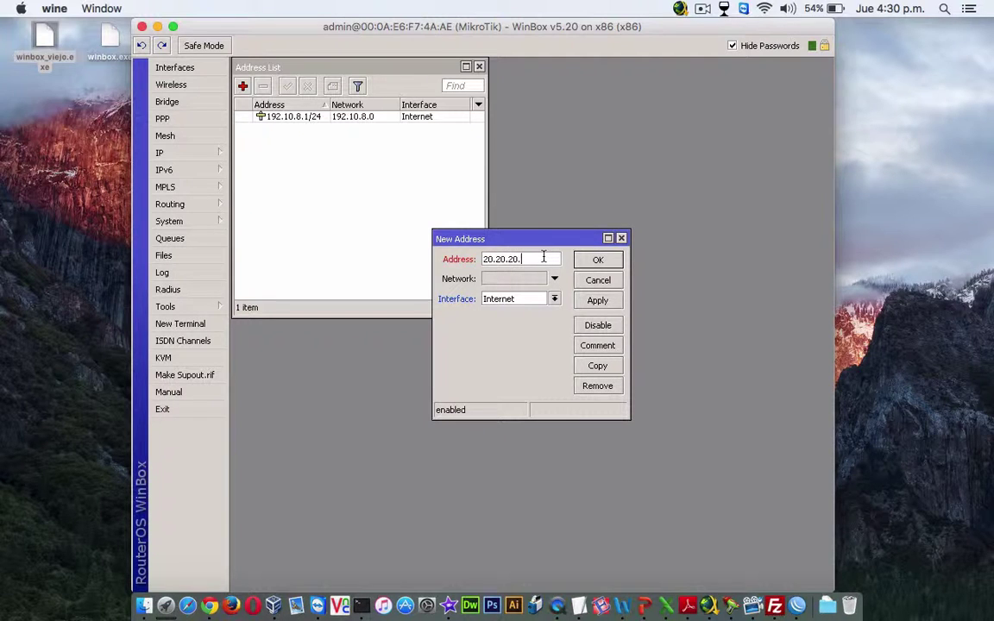
pyautogui.write('.254/24')
pyautogui.press('Tab')
pyautogui.write('20.20.2')
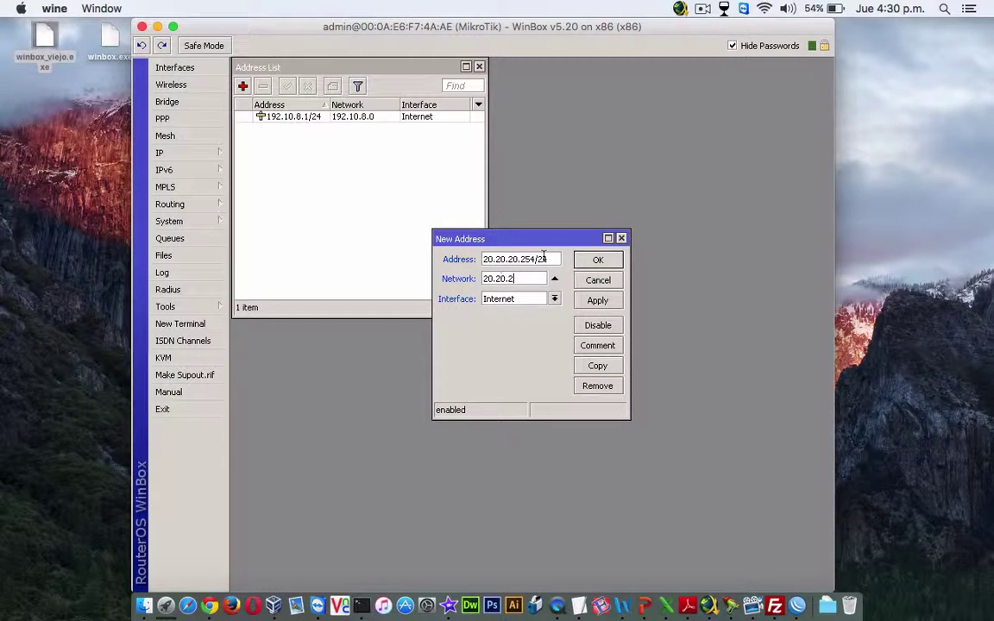
pyautogui.write('0.0')
pyautogui.click(555, 299)
pyautogui.click(535, 323)
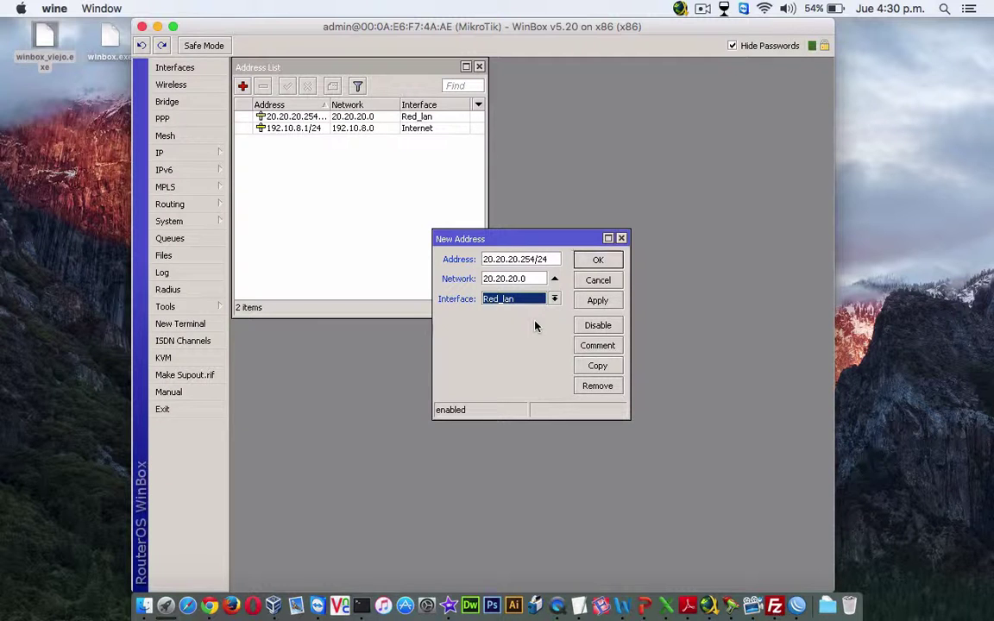
pyautogui.press('Return')
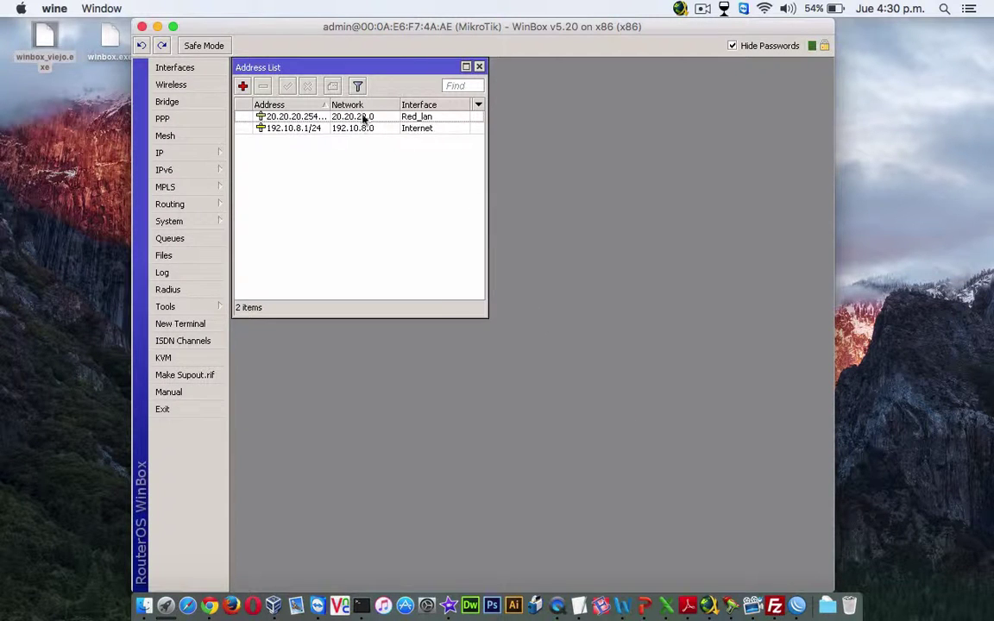
# Widen the Address List and its Address column, and extend the WinBox window towards the screen edge.
pyautogui.moveTo(328, 104); pyautogui.dragTo(353, 105)
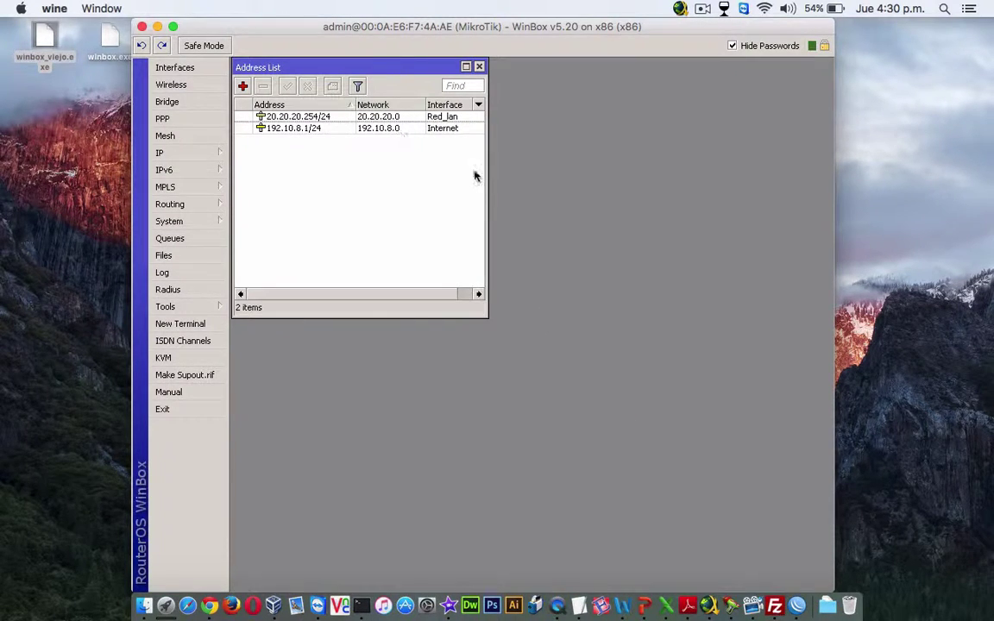
pyautogui.moveTo(486, 175); pyautogui.dragTo(727, 225)
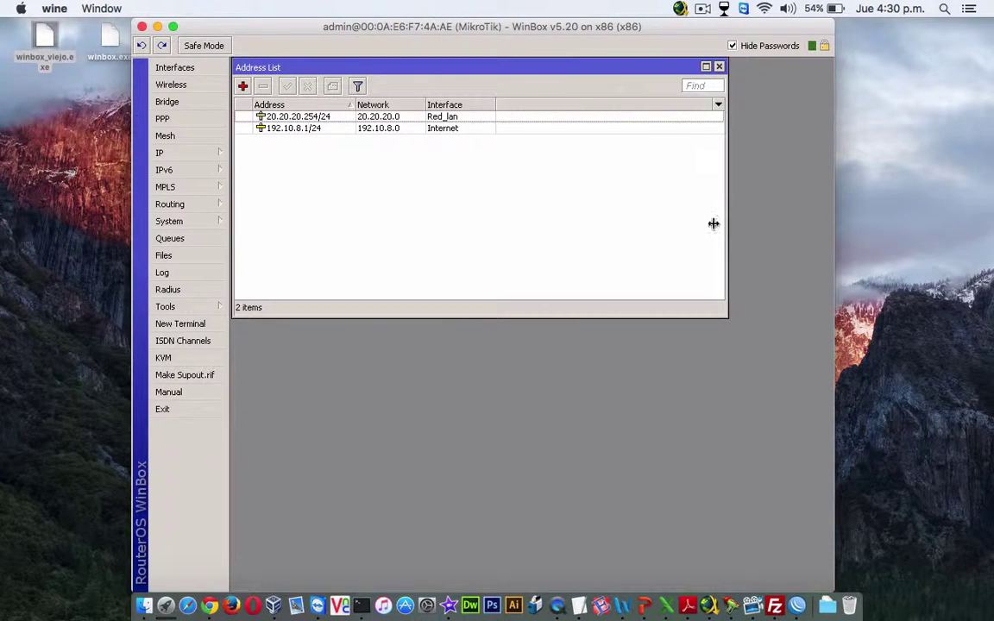
pyautogui.moveTo(128, 189); pyautogui.dragTo(33, 184)
# Check the DNS entry in Configuraciones.docx, and in WinBox apply DNS server 8.8.8.8 with remote requests allowed.
pyautogui.hotkey('ctrl', 'Left')
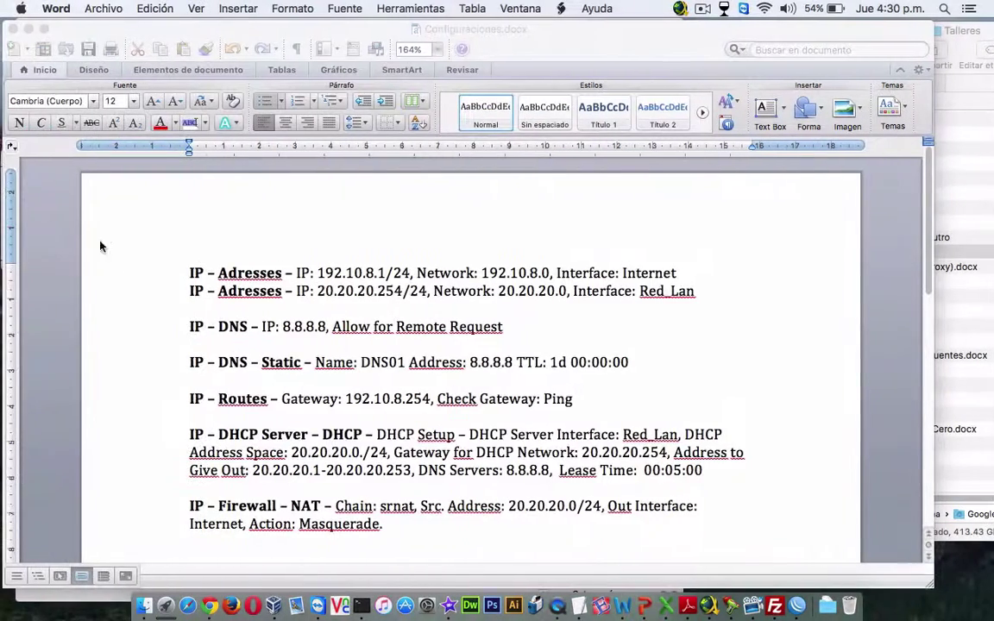
pyautogui.click(207, 328)
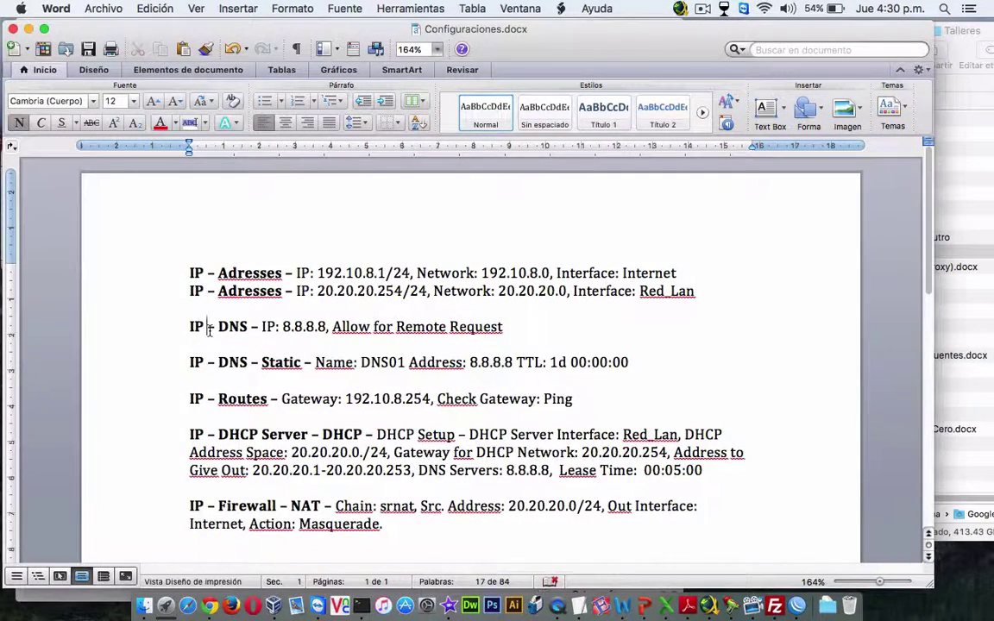
pyautogui.hotkey('ctrl', 'Right')
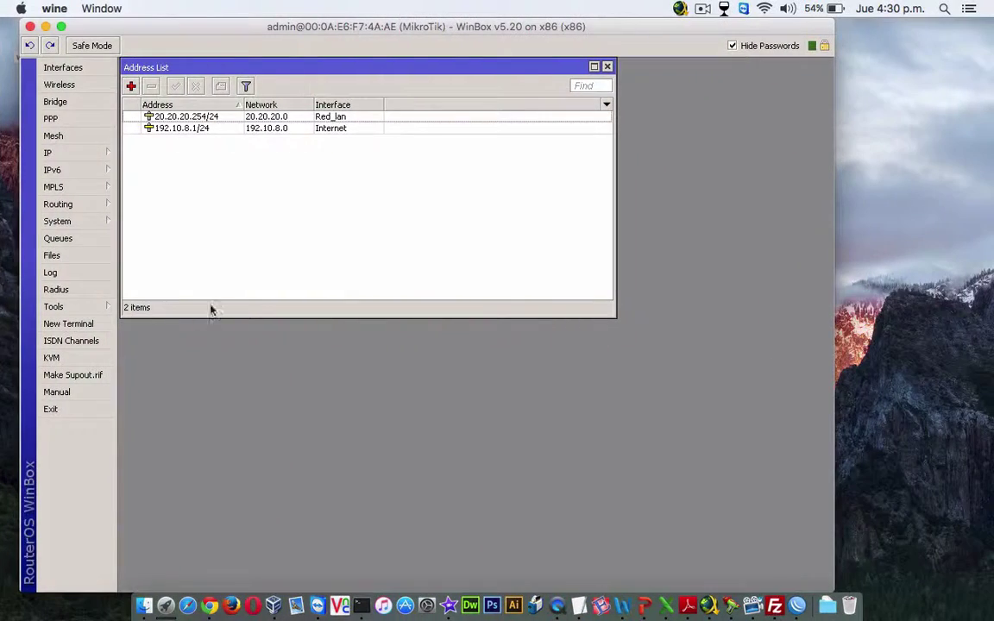
pyautogui.click(100, 155)
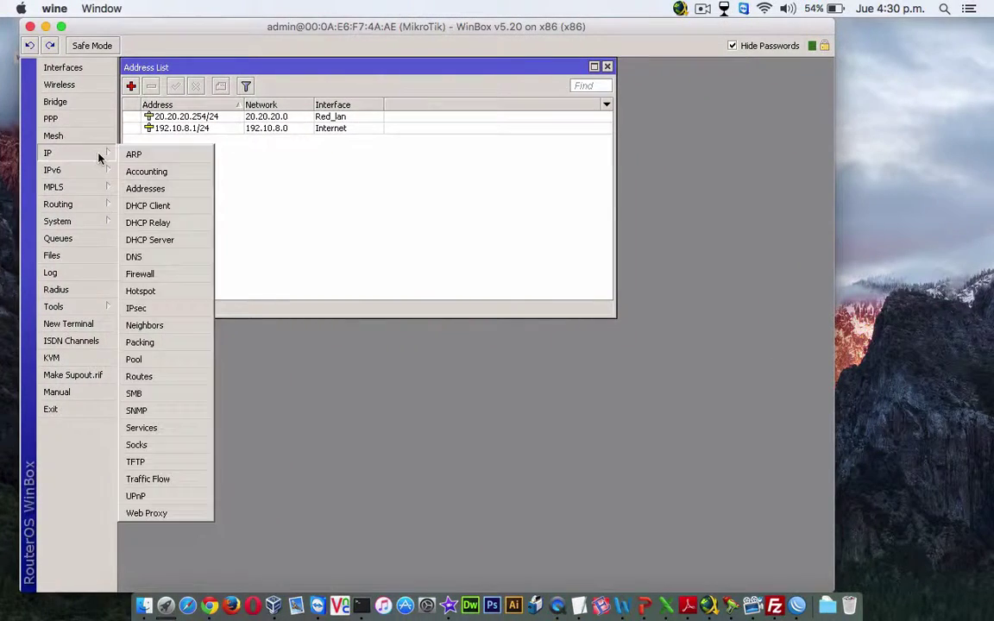
pyautogui.click(134, 257)
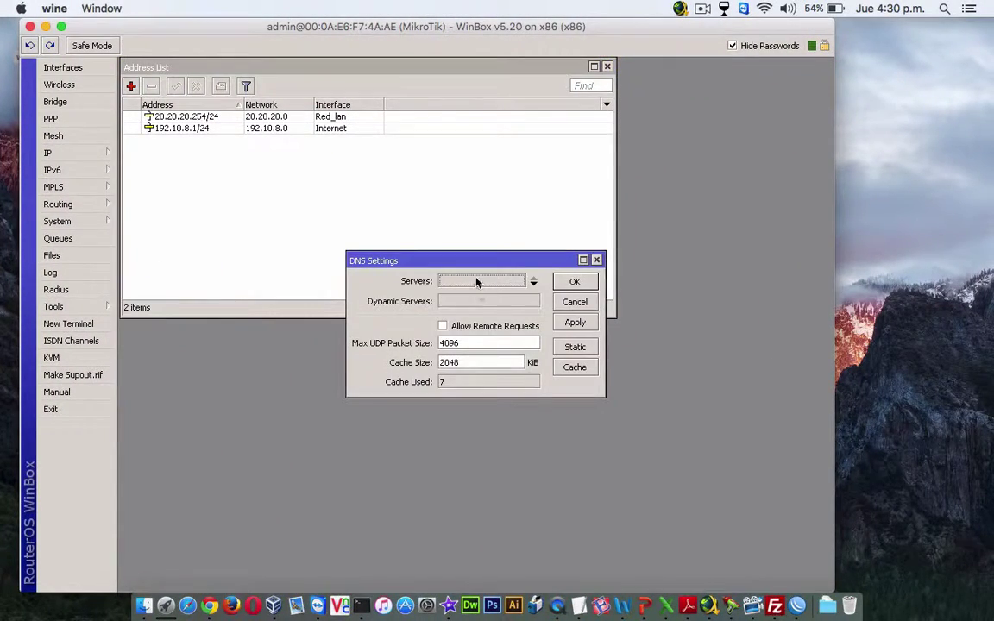
pyautogui.write('8.8.8.8')
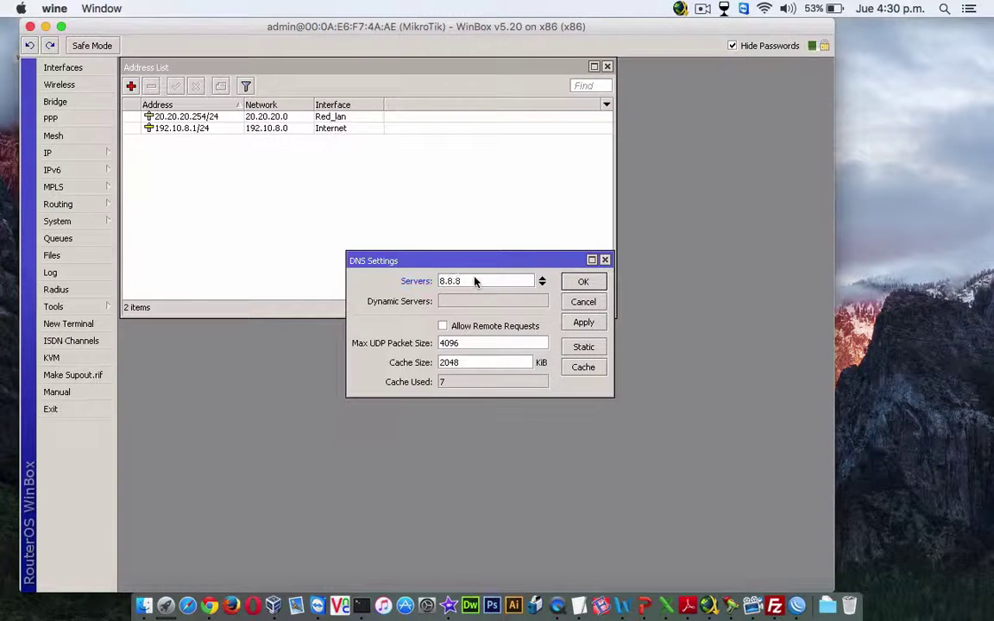
pyautogui.click(467, 328)
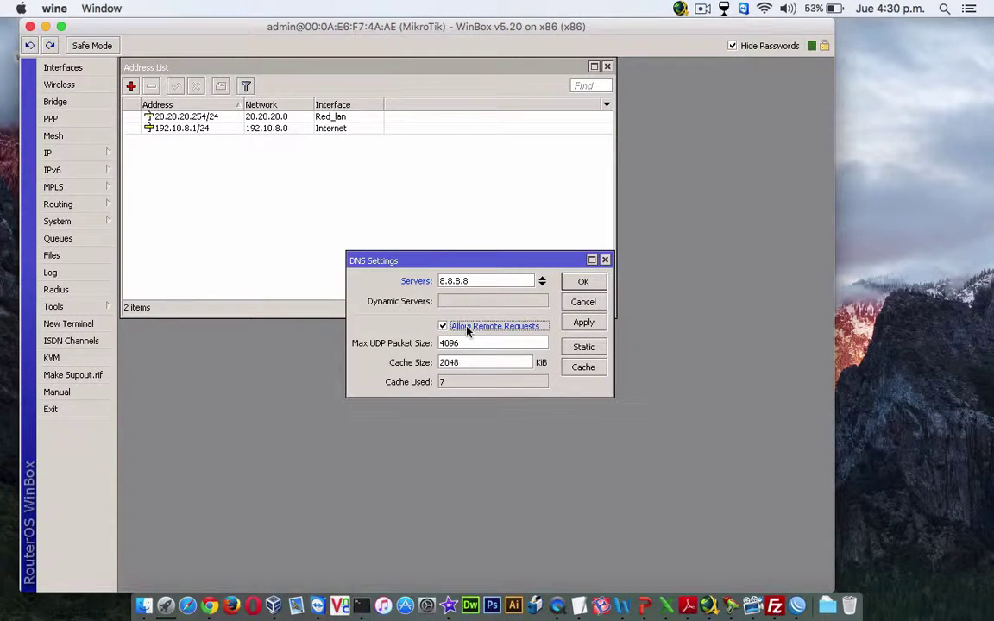
pyautogui.click(576, 325)
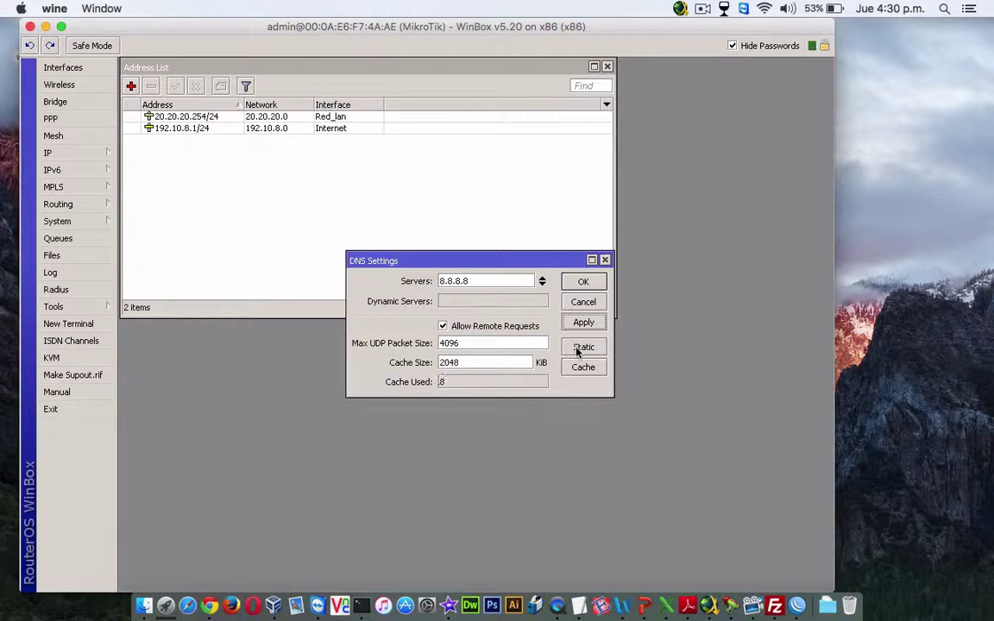
# Add a static DNS entry named DNS01 with address 8.8.8.8.
pyautogui.click(578, 349)
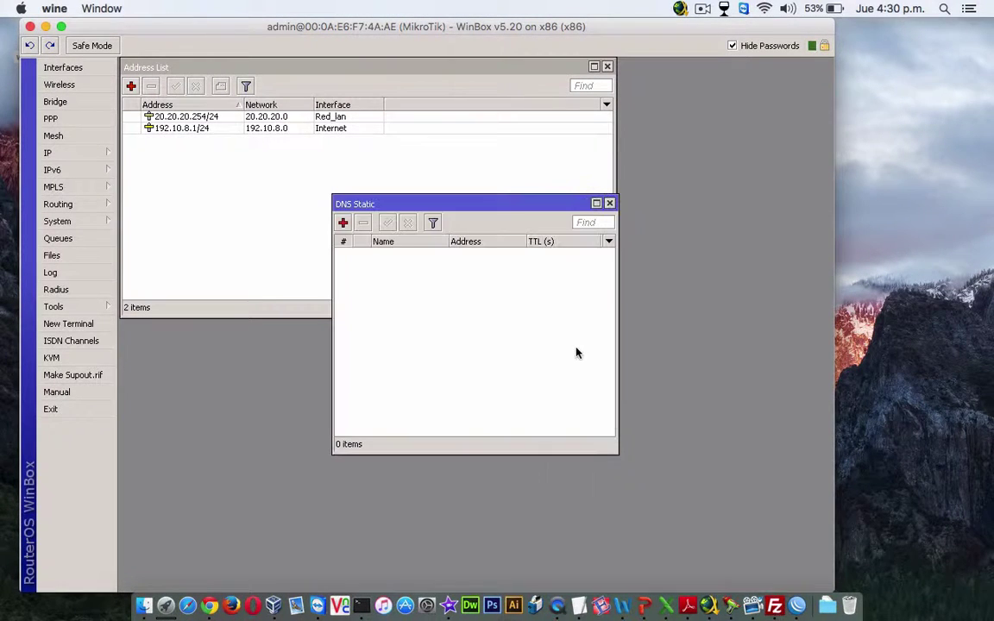
pyautogui.click(343, 223)
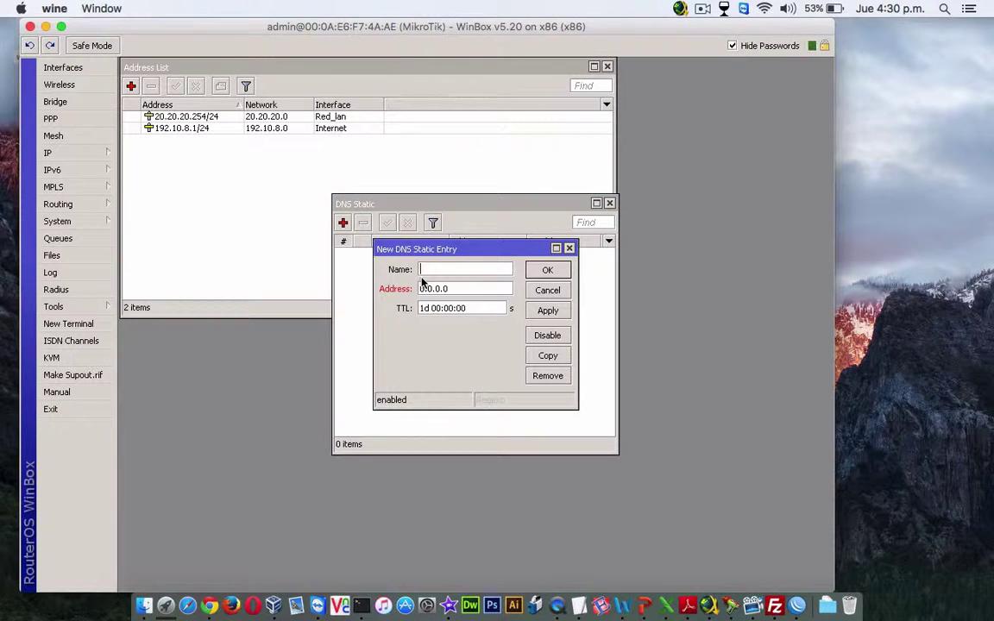
pyautogui.write('DNS01')
pyautogui.press('Tab')
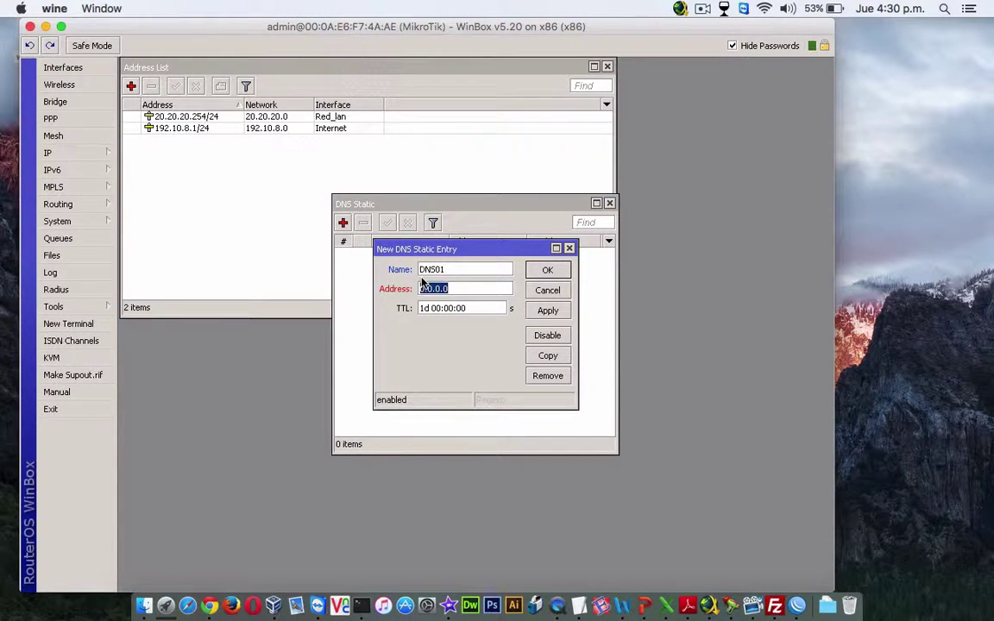
pyautogui.write('8.8.8.')
pyautogui.press('Return')
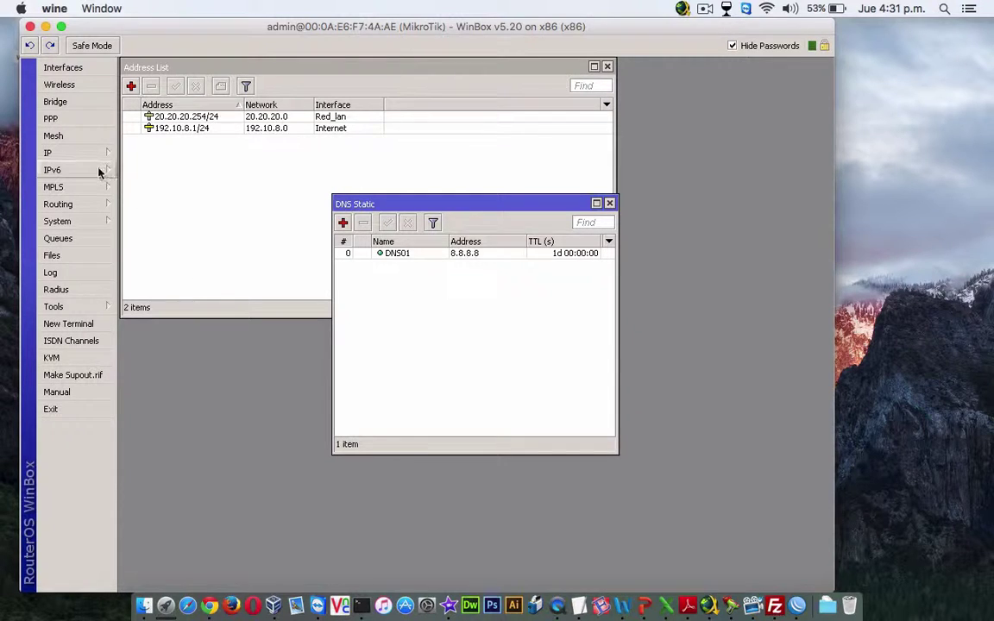
# Check the routes entry in Configuraciones.docx, and in WinBox create a new route with gateway 192.10.8.254.
pyautogui.hotkey('ctrl', 'Left')
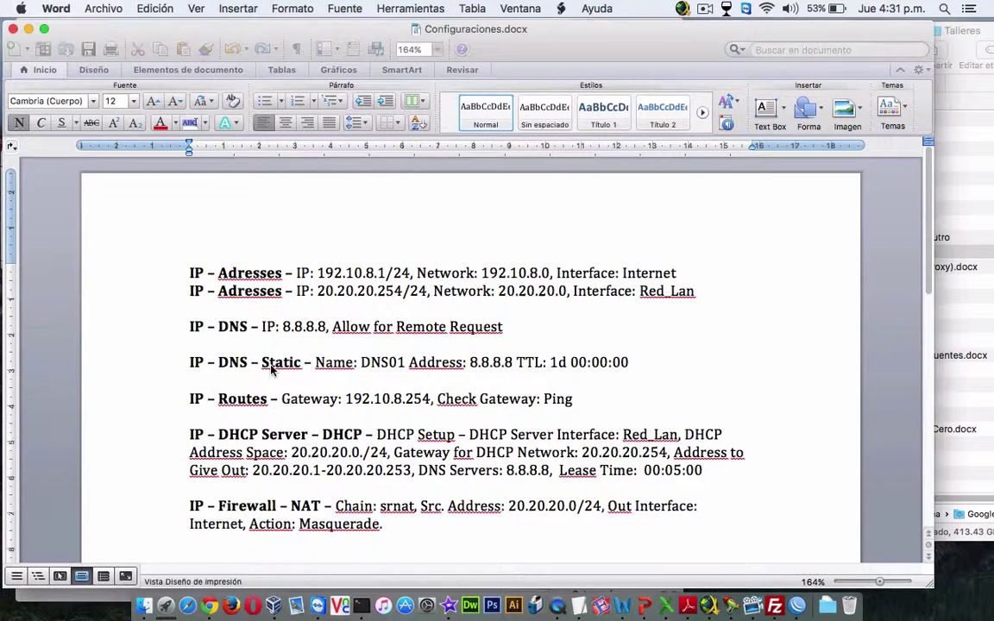
pyautogui.click(205, 326)
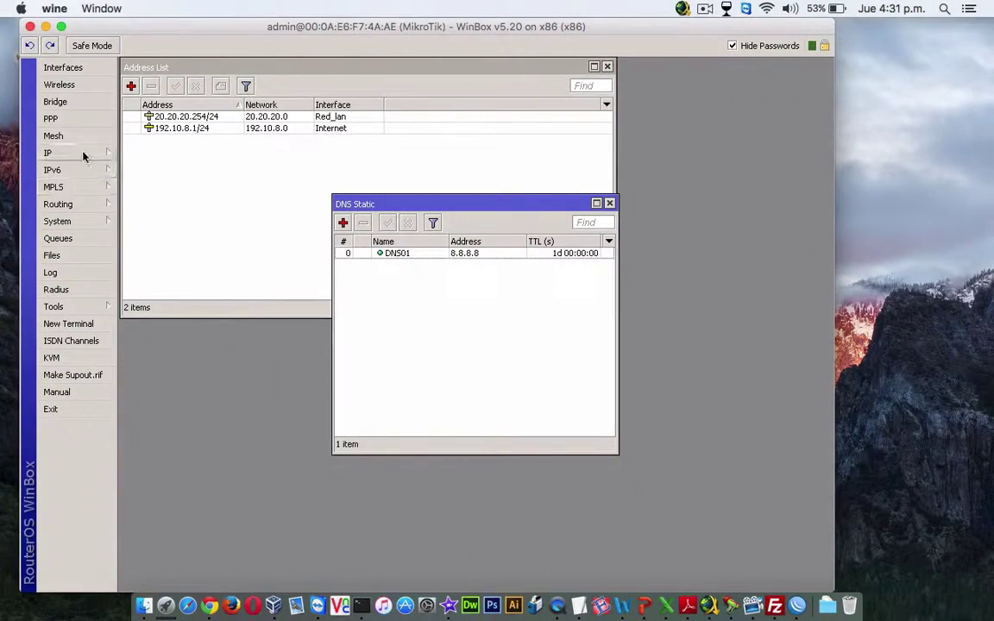
pyautogui.click(83, 155)
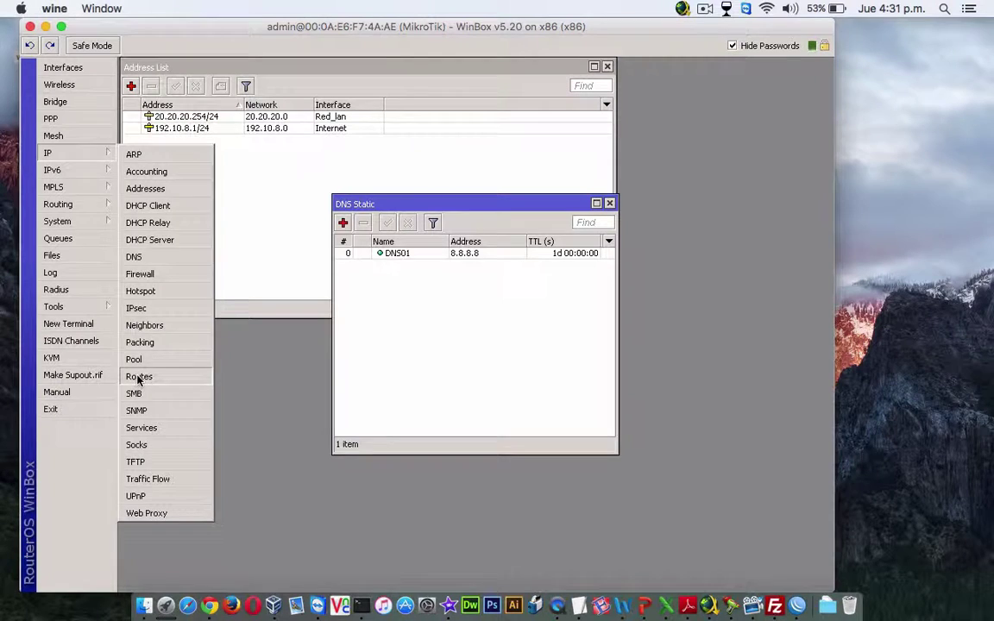
pyautogui.click(138, 377)
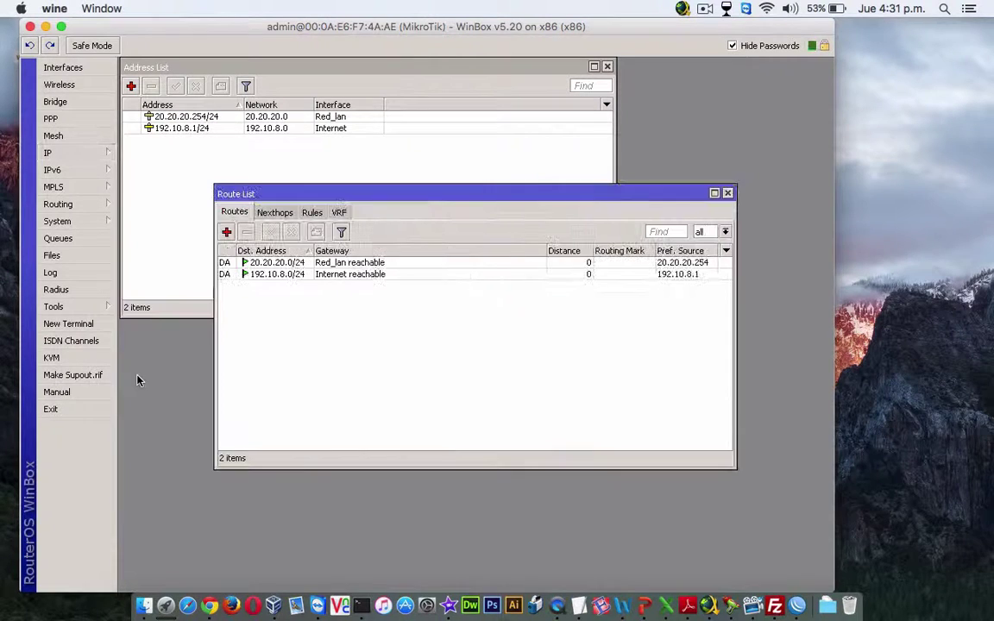
pyautogui.click(227, 232)
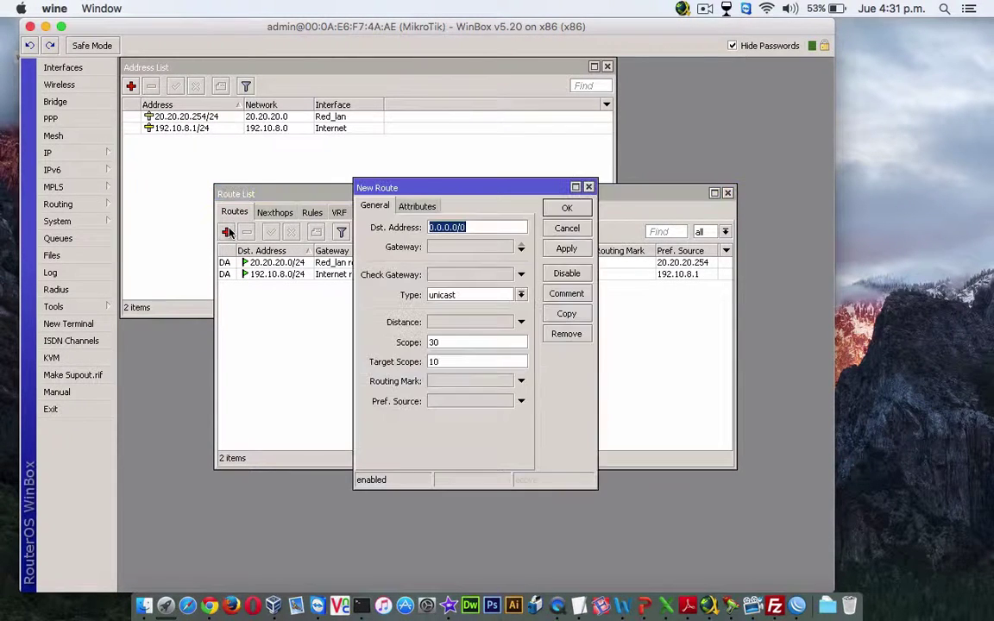
pyautogui.click(450, 249)
pyautogui.write('0.0.0.0')
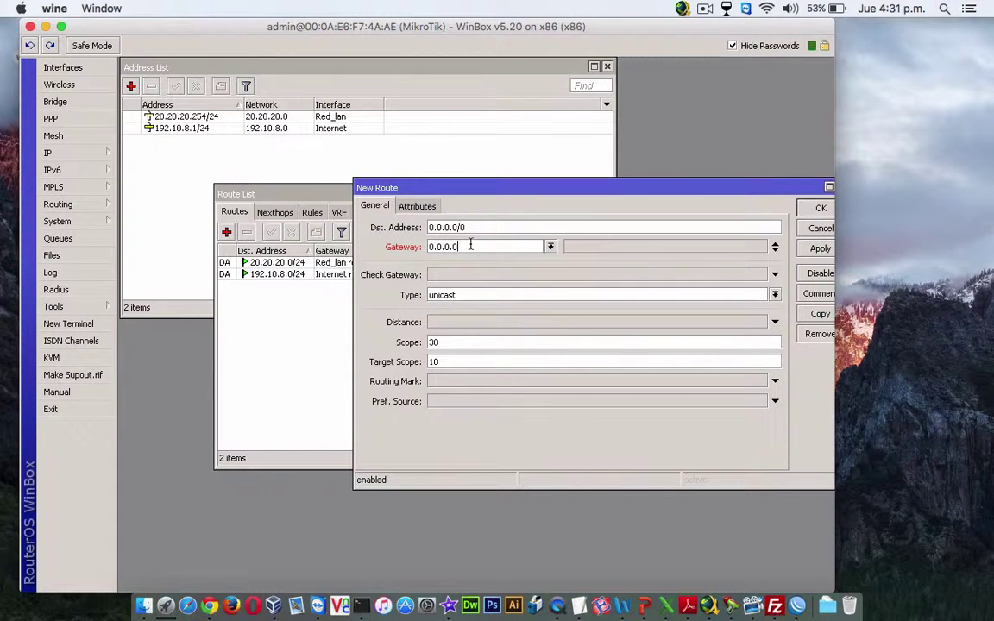
pyautogui.doubleClick(470, 246)
pyautogui.write('192.10.8.254')
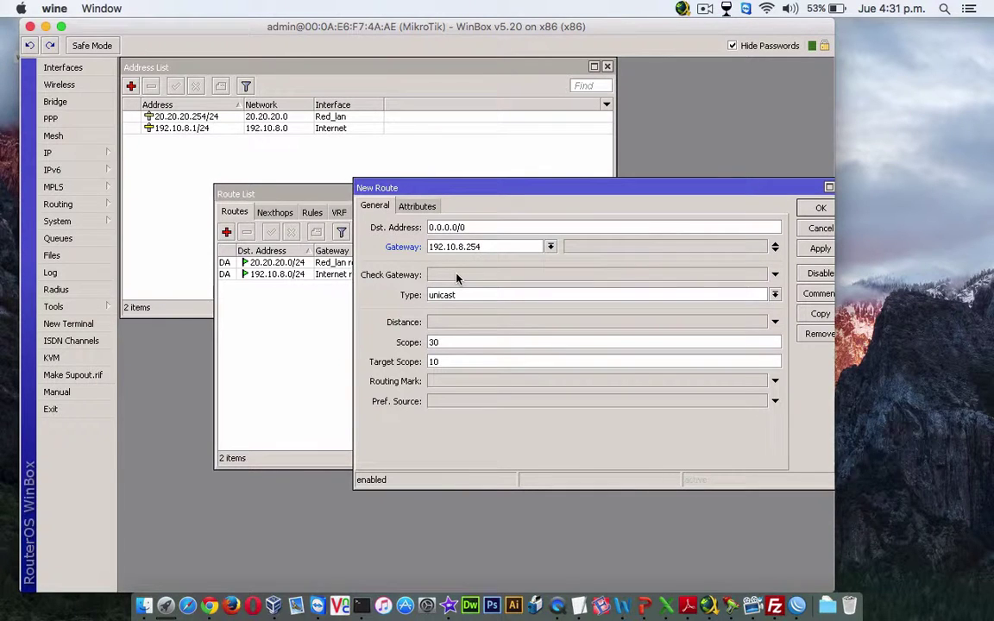
# Set the new route's gateway check to ping and save it, widening the WinBox window.
pyautogui.click(457, 276)
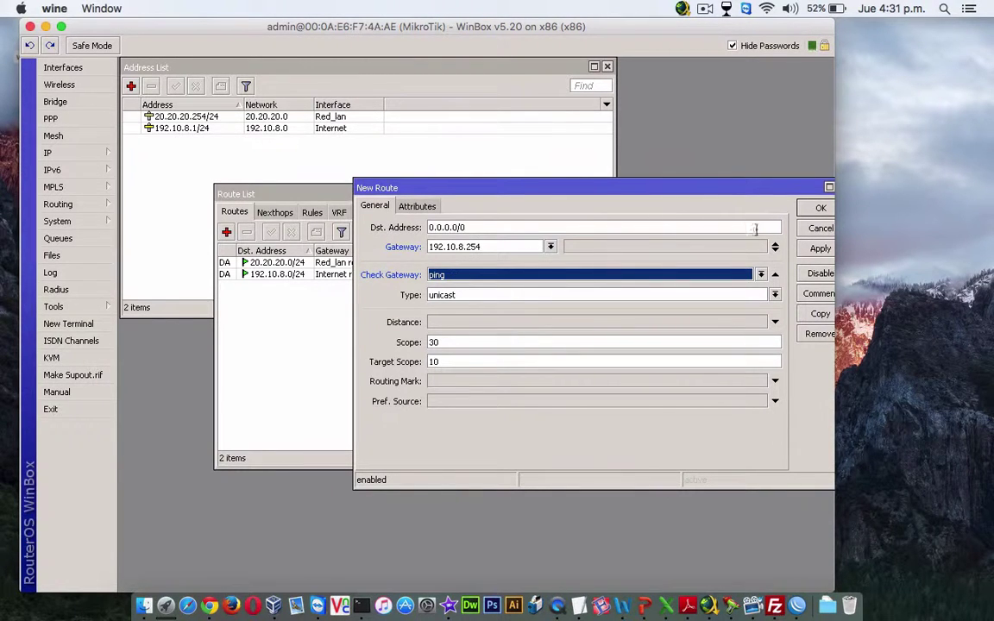
pyautogui.click(816, 249)
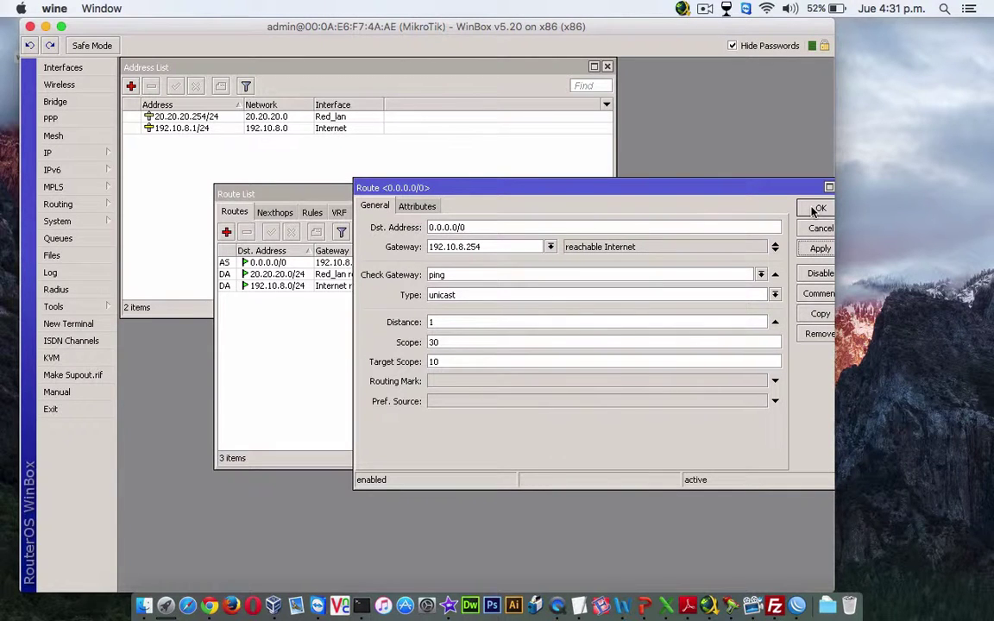
pyautogui.click(816, 209)
pyautogui.moveTo(835, 220); pyautogui.dragTo(991, 231)
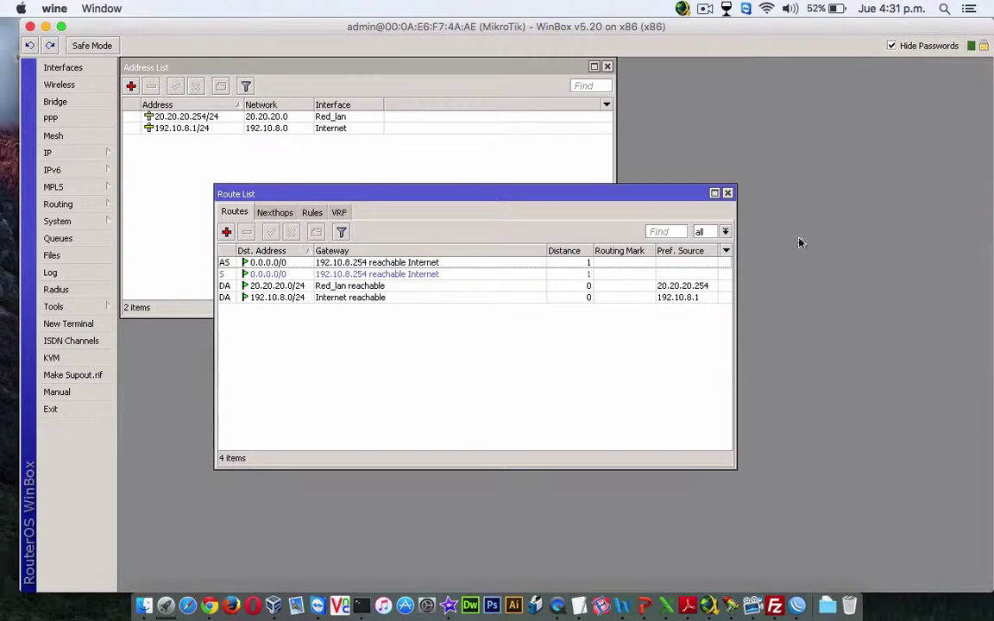
# Delete the duplicate inactive 0.0.0.0/0 route through gateway 192.10.8.254 from the route list.
pyautogui.click(371, 274)
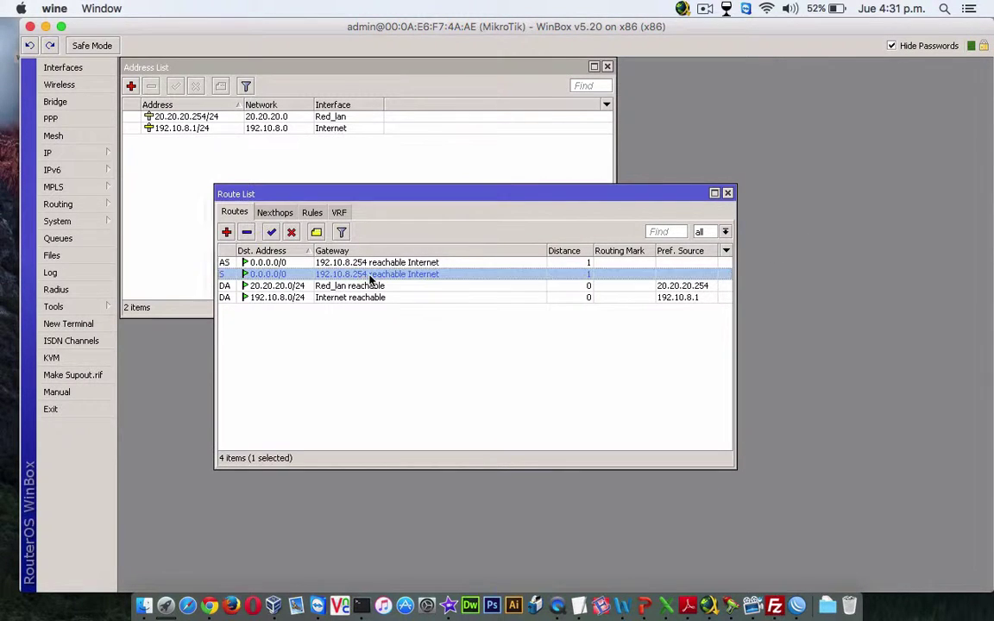
pyautogui.click(247, 233)
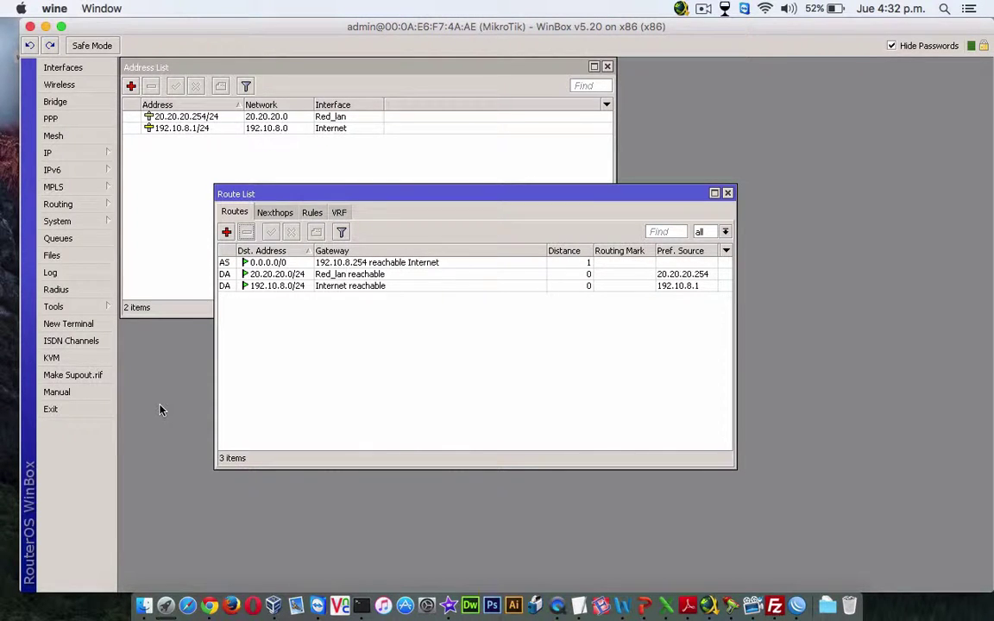
# Read the DHCP Server entry in Configuraciones.docx for the interface, address space, gateway, address range, DNS and lease time.
pyautogui.click(97, 157)
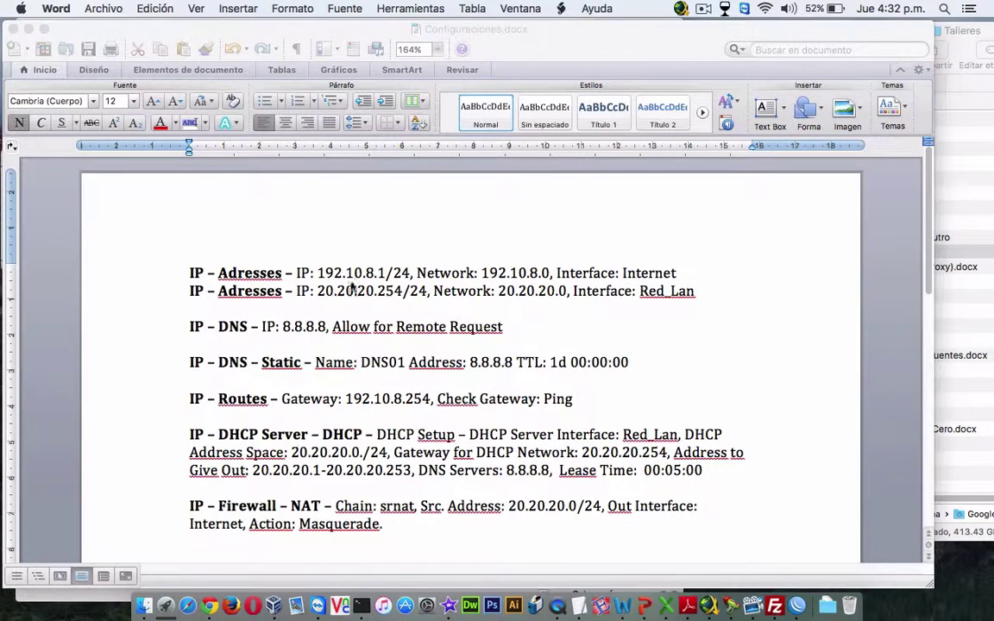
pyautogui.scroll(-5, 311, 267)
pyautogui.click(311, 279)
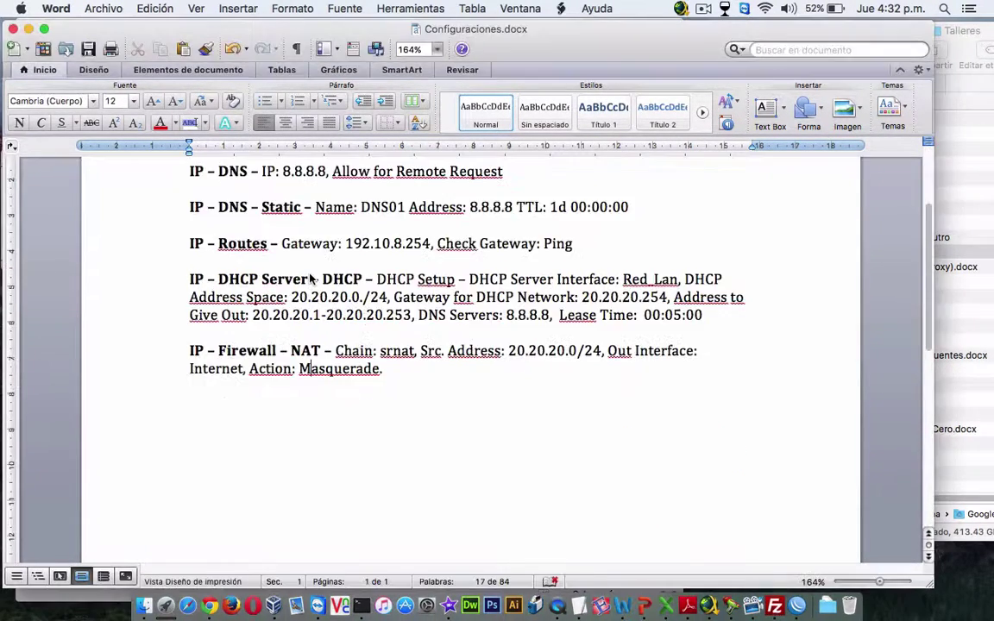
pyautogui.rightClick(311, 279)
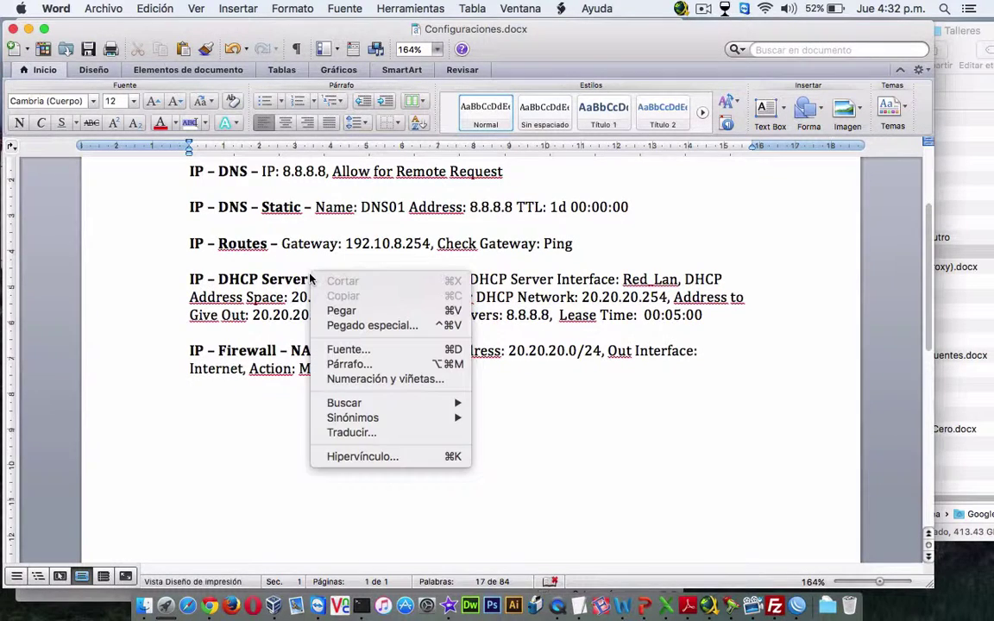
pyautogui.click(274, 274)
pyautogui.scroll(3, 274, 273)
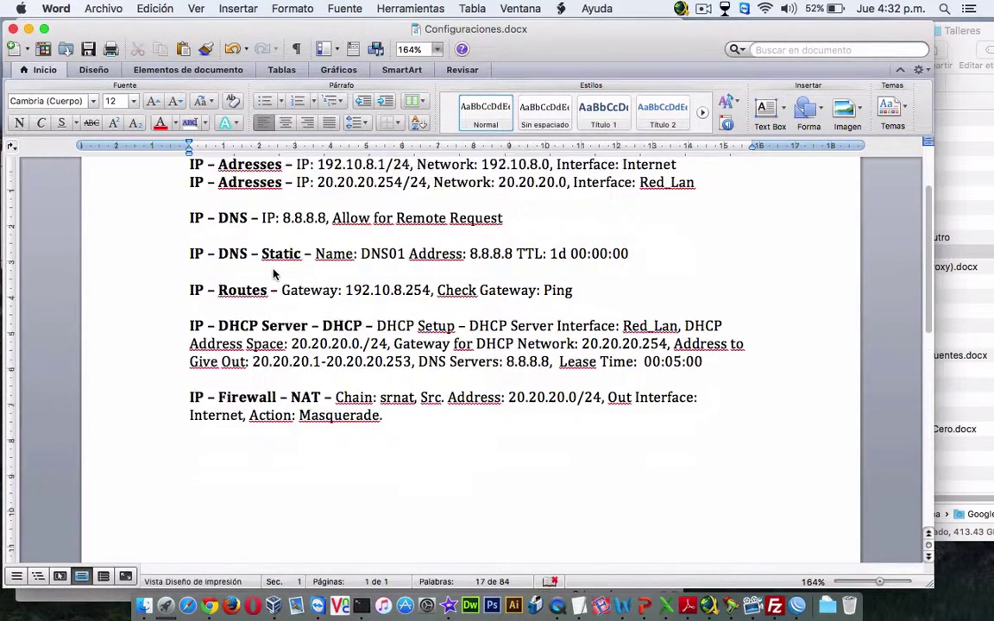
pyautogui.scroll(-3, 293, 278)
pyautogui.scroll(3, 293, 285)
pyautogui.click(311, 341)
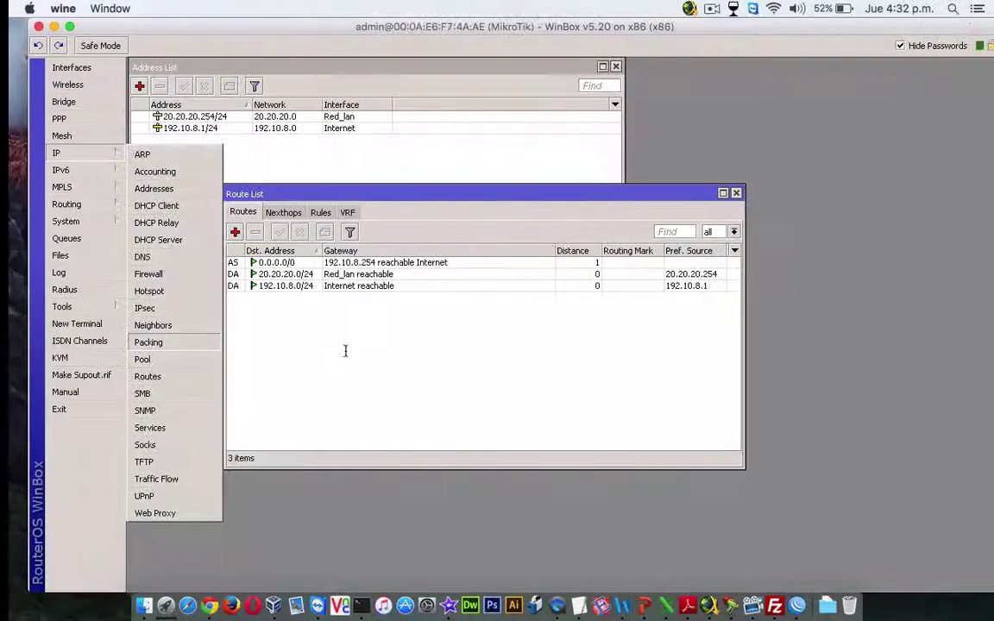
# Return to WinBox and try to open the DHCP Server settings.
pyautogui.click(160, 243)
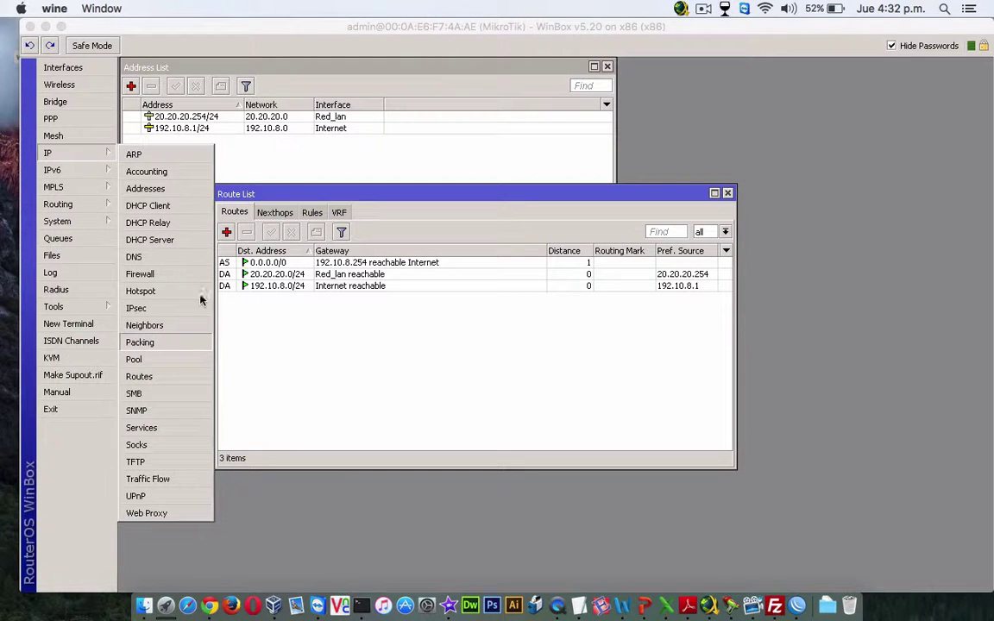
pyautogui.click(62, 170)
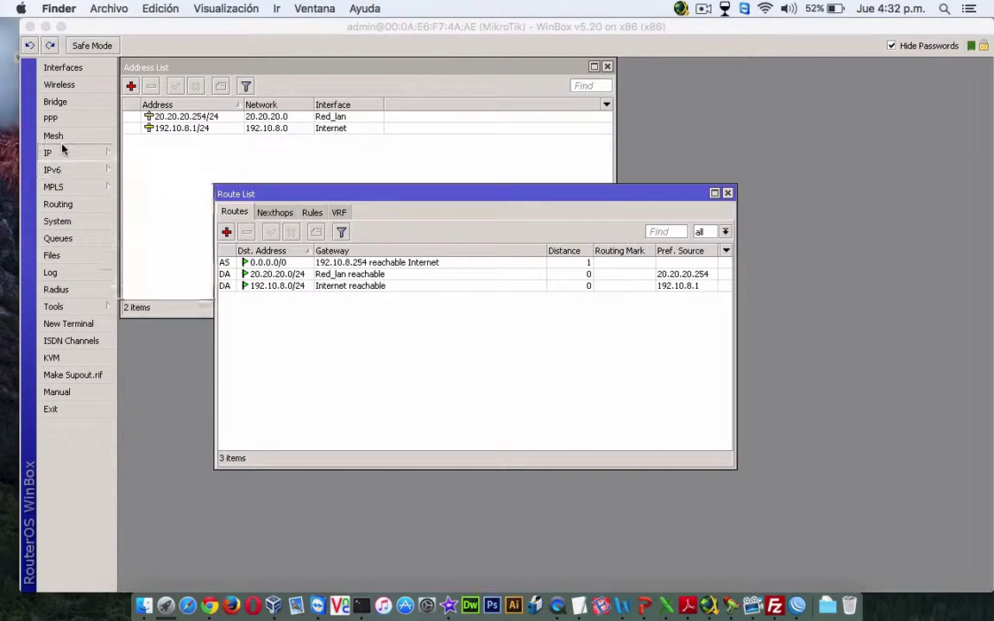
pyautogui.moveTo(98, 156)
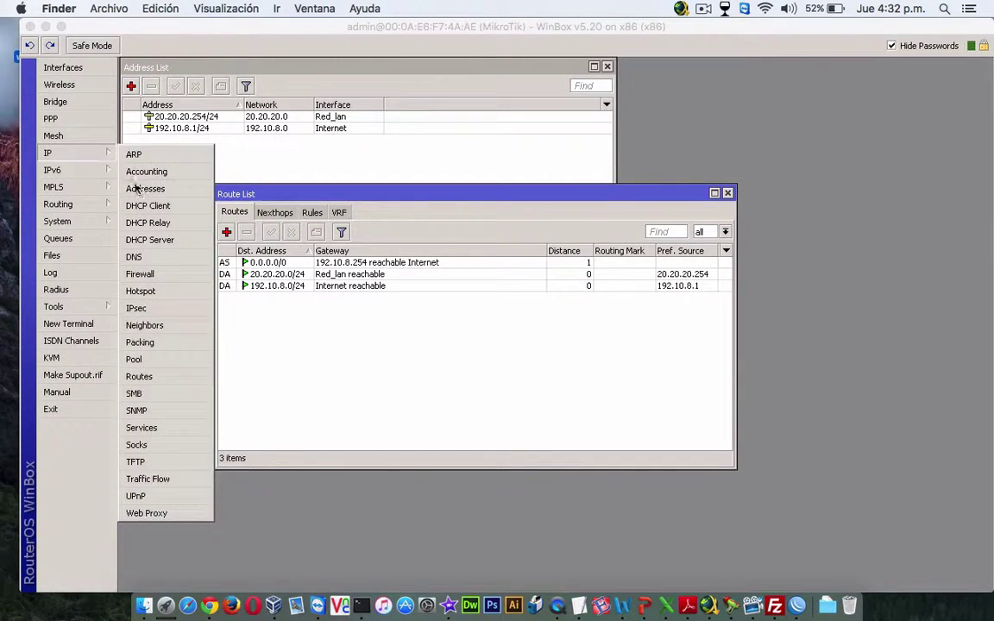
pyautogui.click(158, 242)
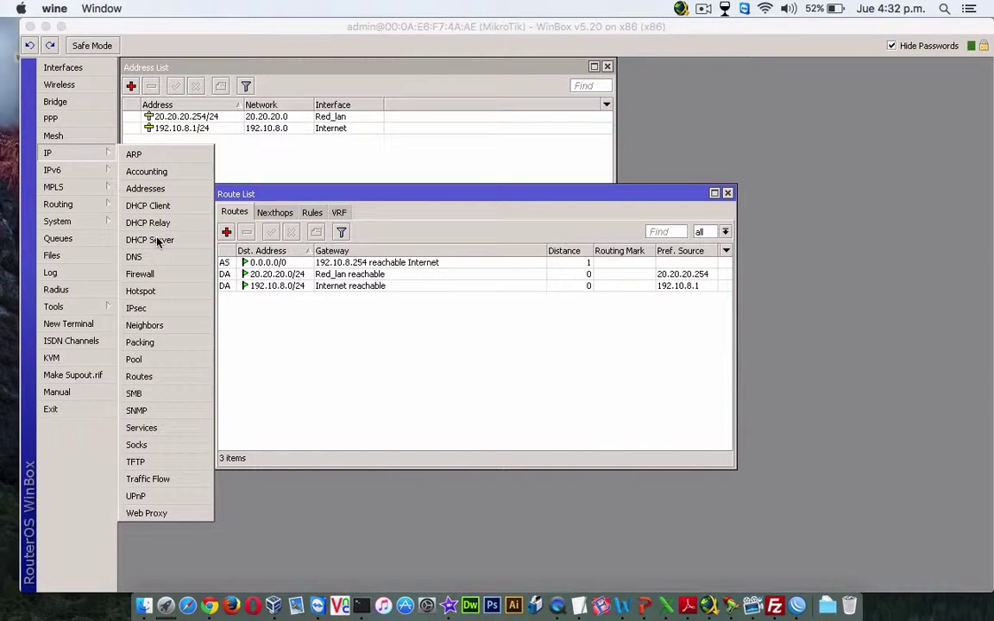
pyautogui.moveTo(56, 221)
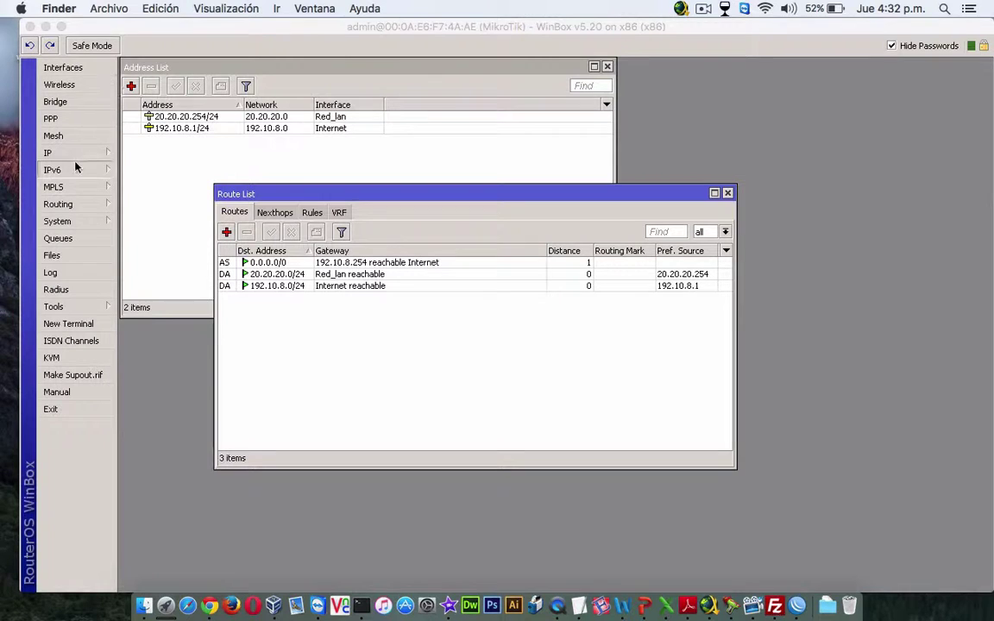
pyautogui.moveTo(78, 153)
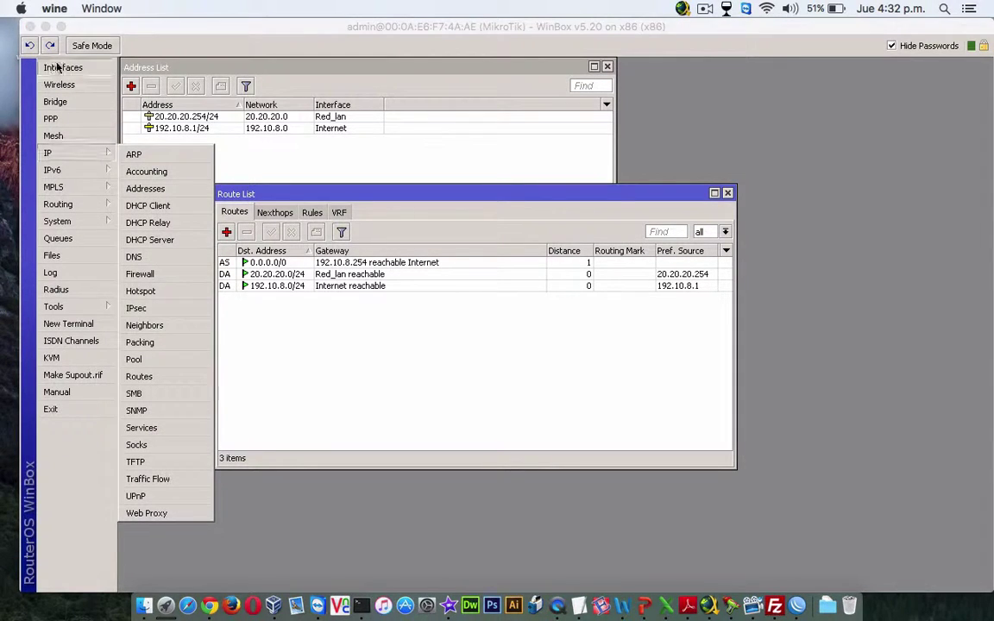
# Close the WinBox session, relaunch winbox_viejo.exe from the desktop and reconnect to the router.
pyautogui.click(30, 29)
pyautogui.click(46, 38)
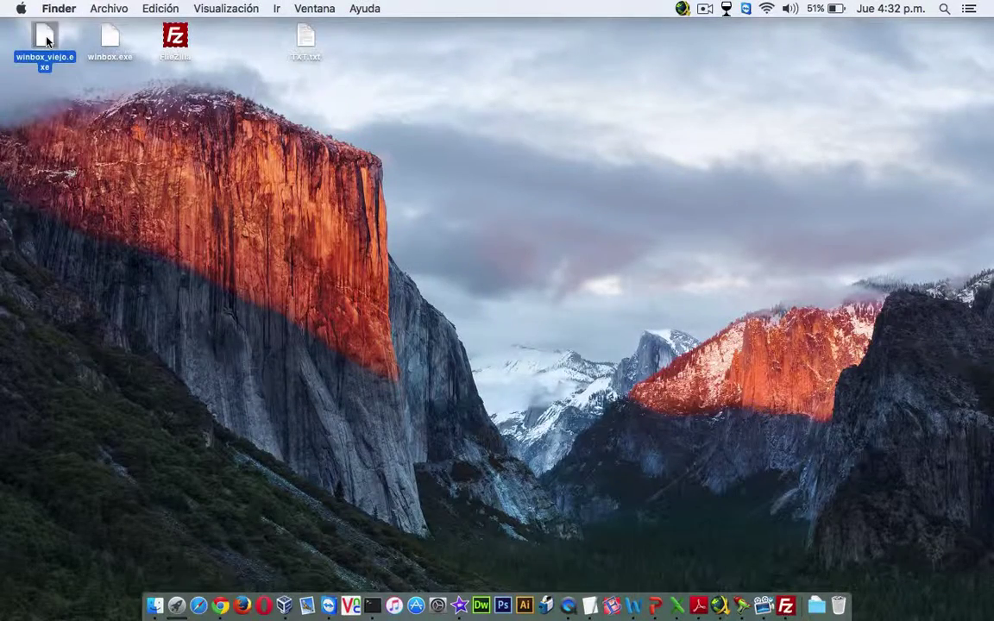
pyautogui.press('Return')
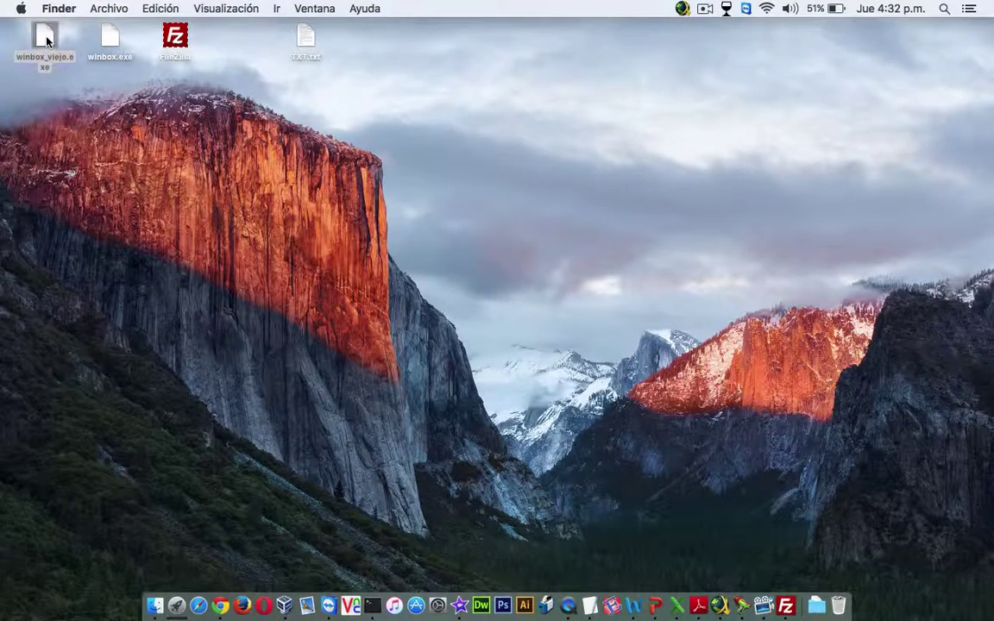
pyautogui.press('Return')
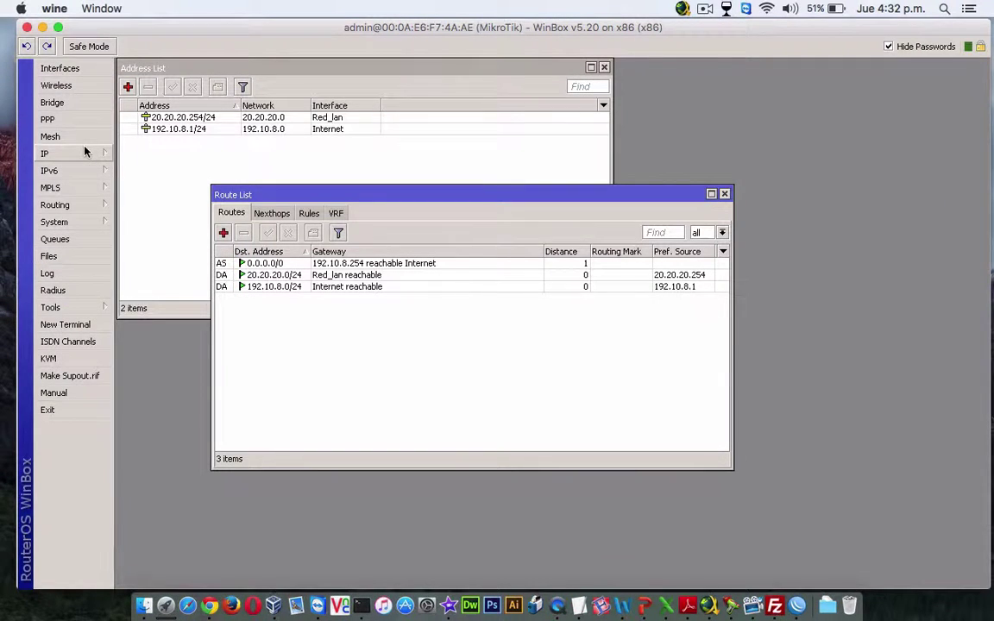
# Open the router's DHCP Server list.
pyautogui.click(84, 153)
pyautogui.click(140, 240)
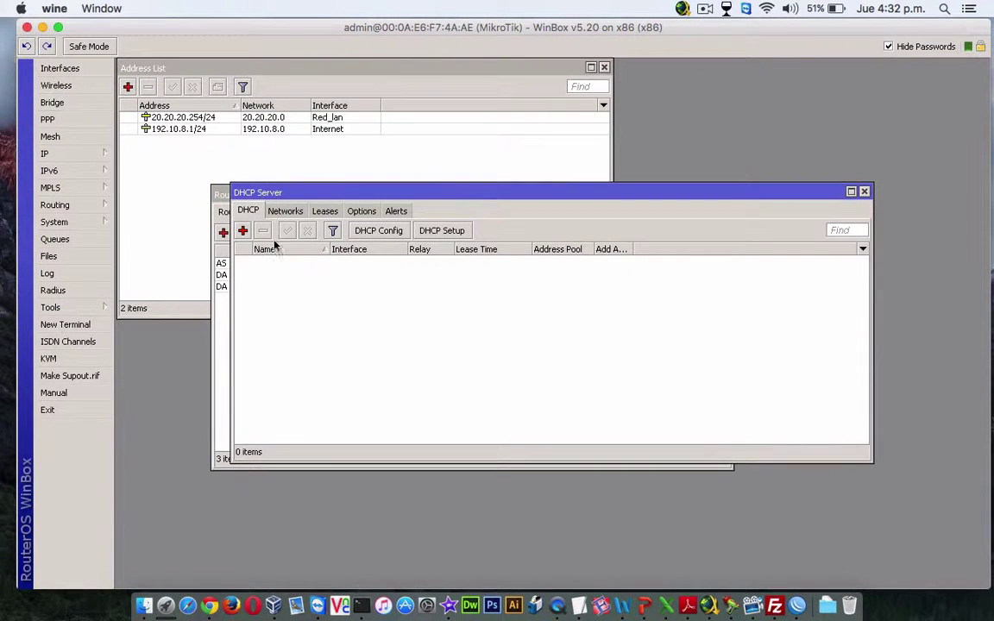
pyautogui.click(442, 231)
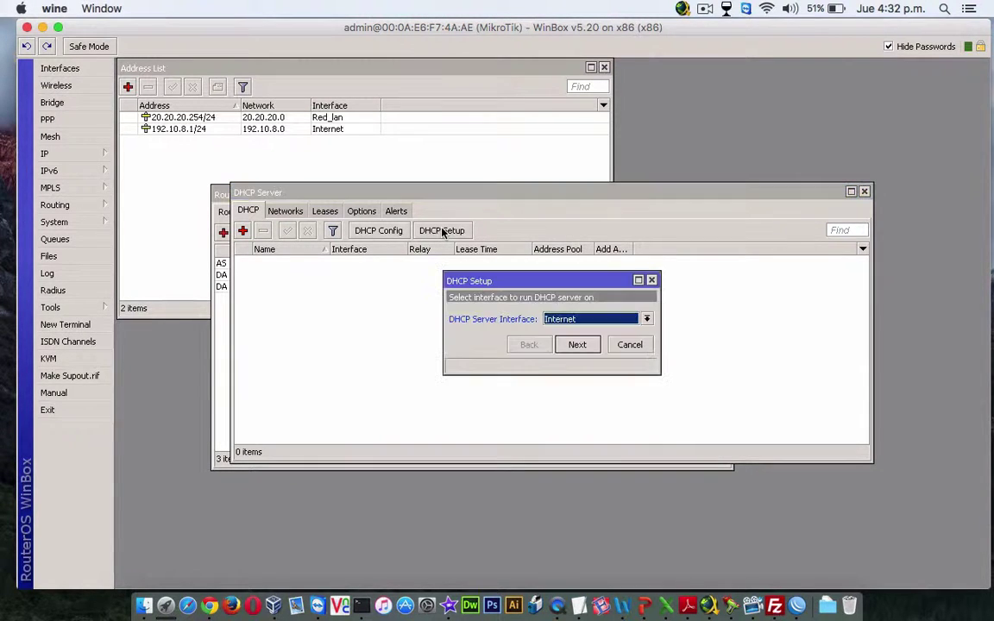
pyautogui.click(563, 320)
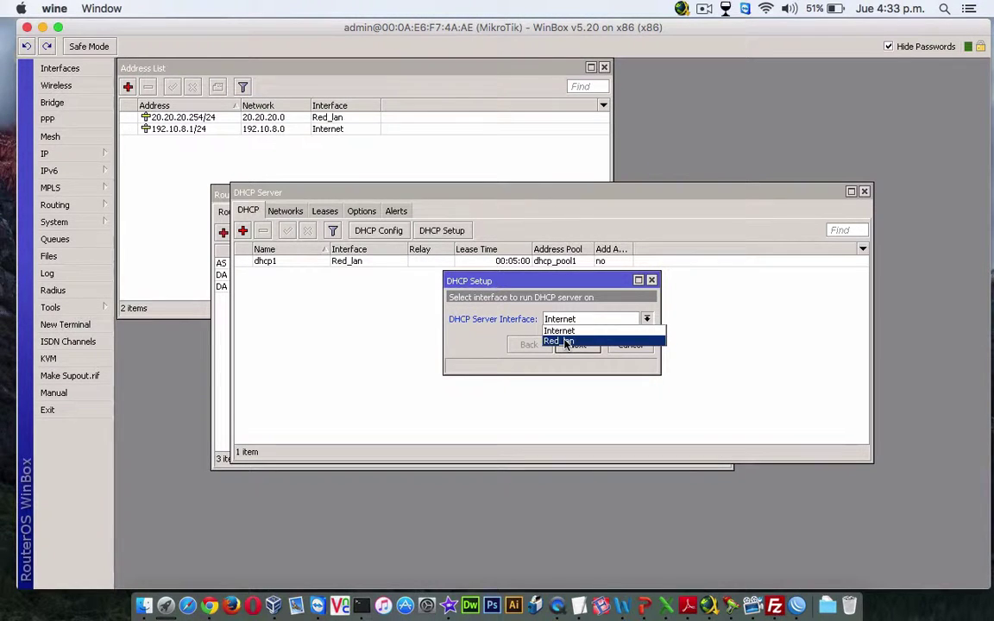
pyautogui.click(567, 342)
pyautogui.click(651, 281)
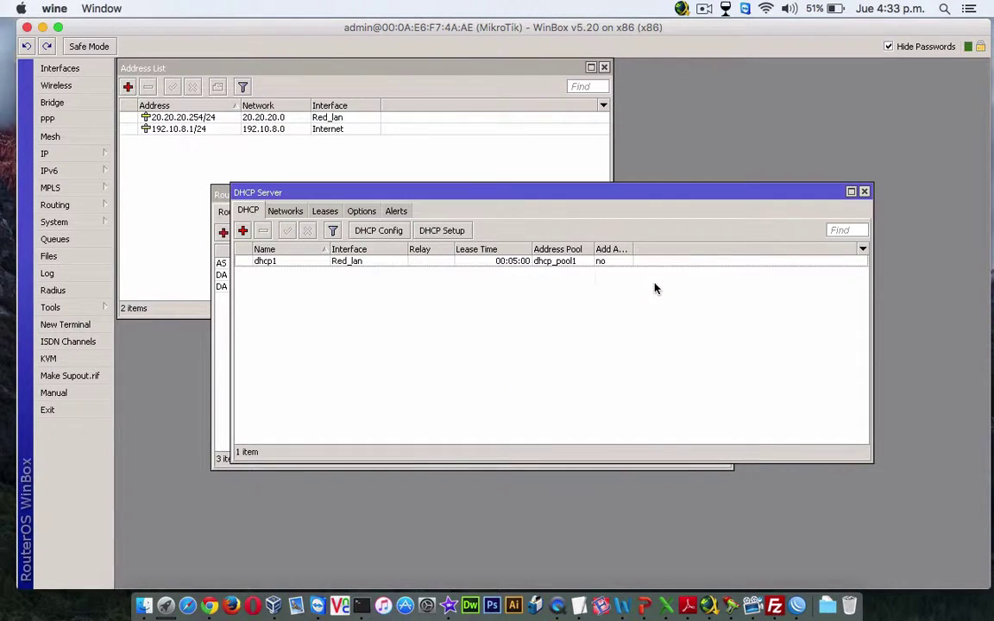
# Delete the dhcp1 server and the dhcp_pool1 address pool, moving the IP Pool window clear of the DHCP Server list.
pyautogui.click(550, 261)
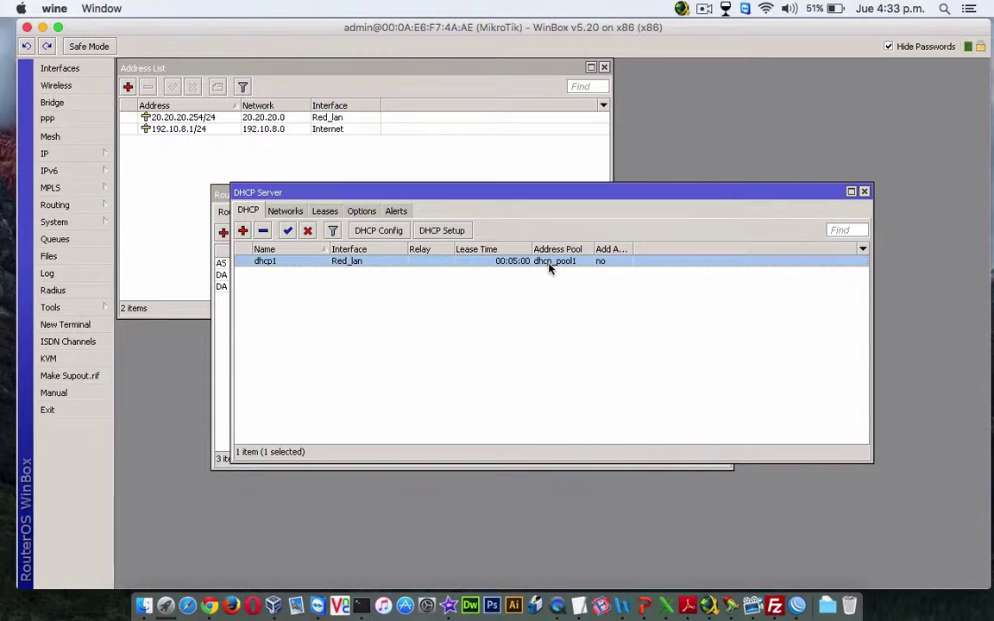
pyautogui.click(263, 231)
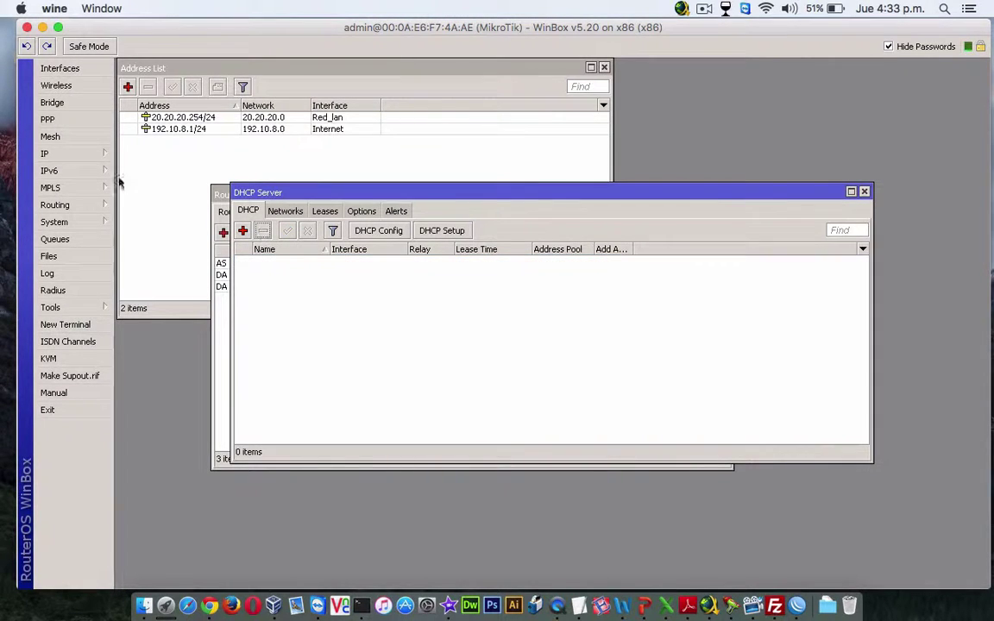
pyautogui.click(97, 153)
pyautogui.click(134, 361)
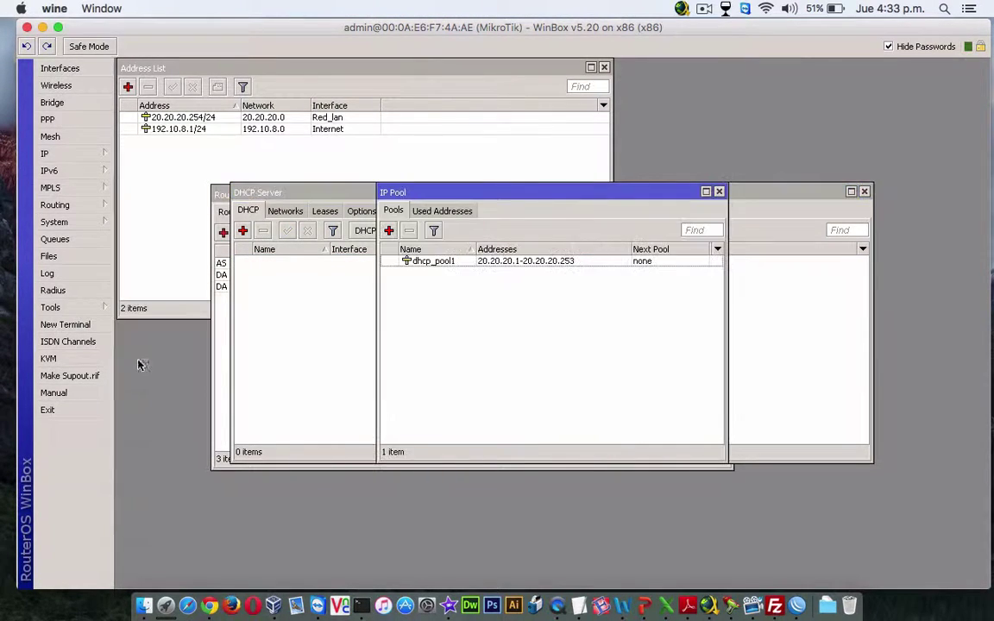
pyautogui.click(433, 261)
pyautogui.click(411, 231)
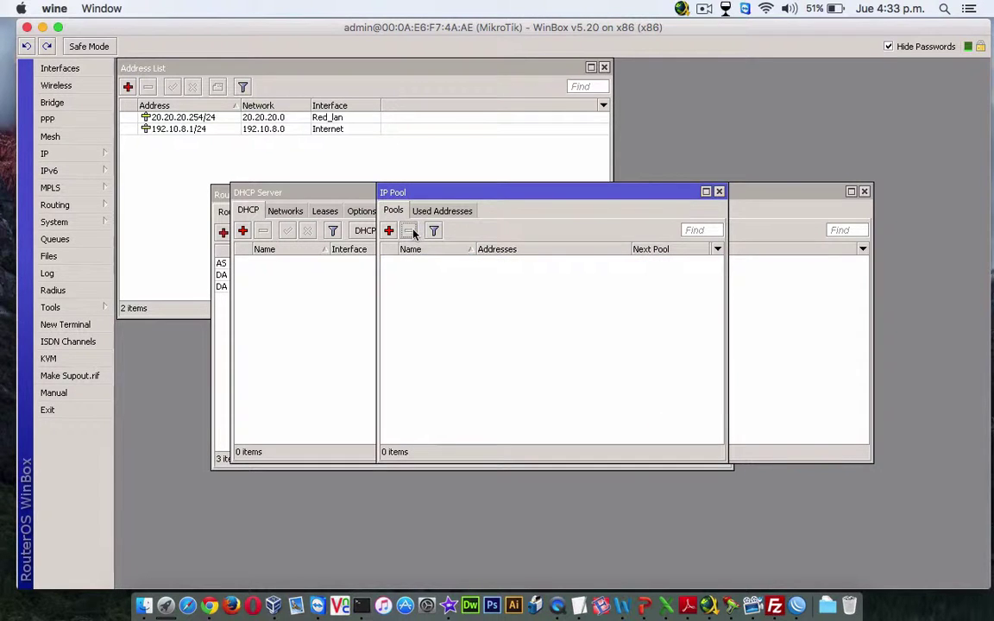
pyautogui.moveTo(453, 201); pyautogui.dragTo(606, 354)
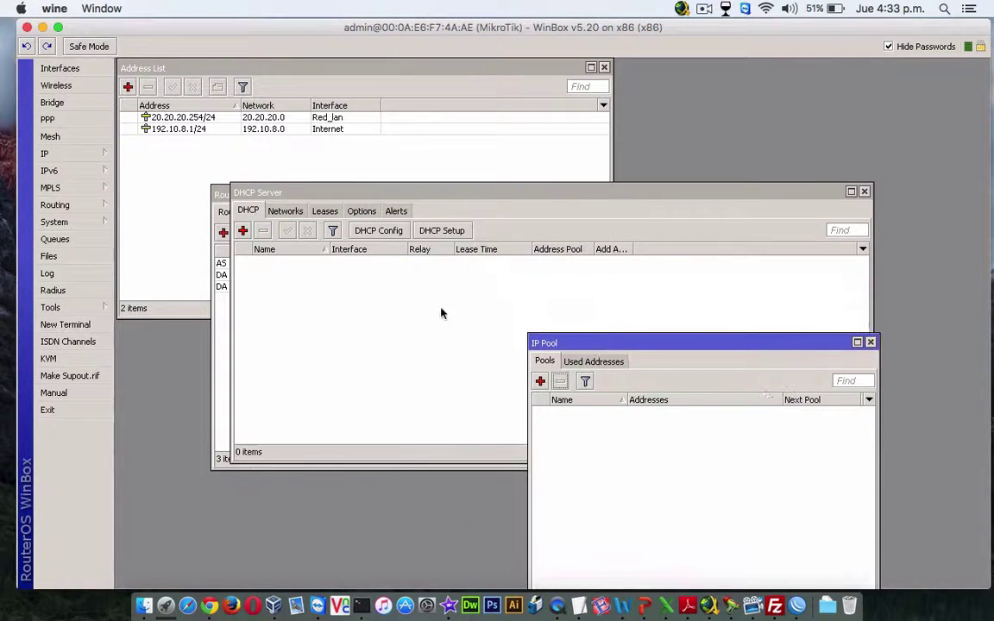
# Start DHCP Setup on the Red_lan interface and accept the DHCP address space 20.20.20.0/24.
pyautogui.click(408, 311)
pyautogui.click(428, 231)
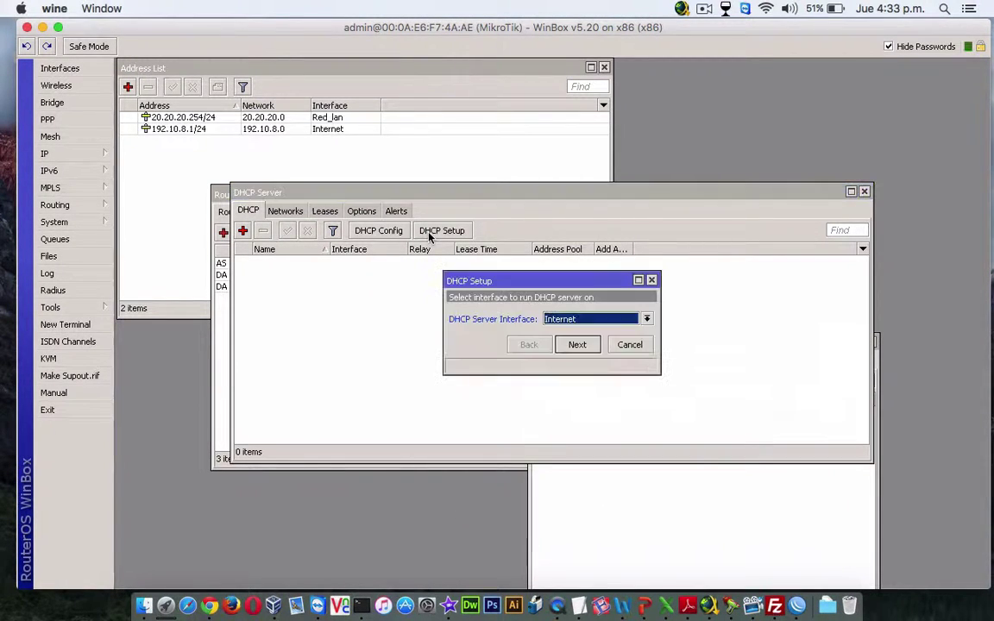
pyautogui.click(563, 320)
pyautogui.click(565, 341)
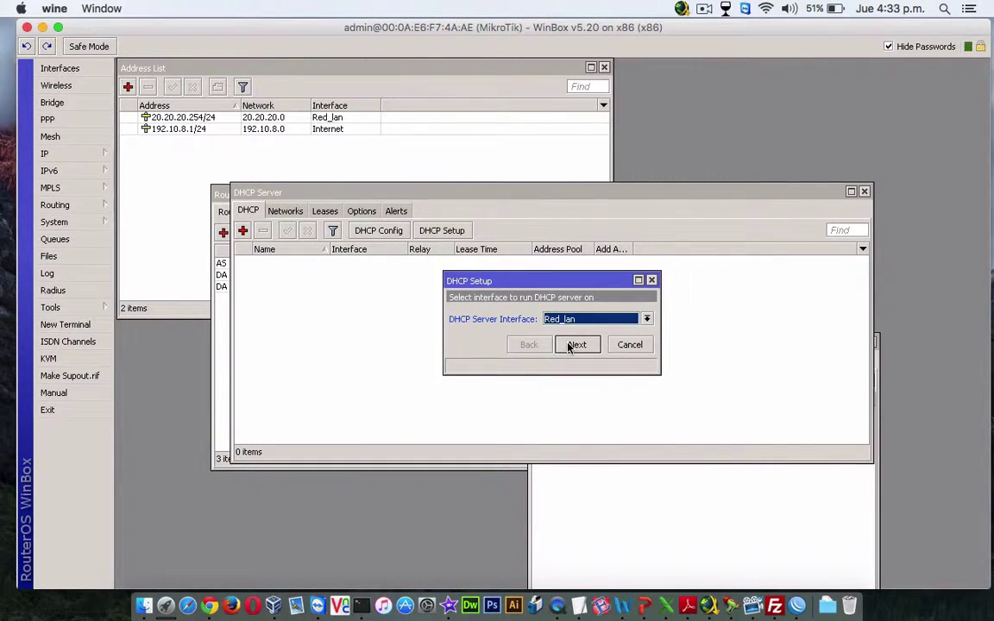
pyautogui.click(576, 344)
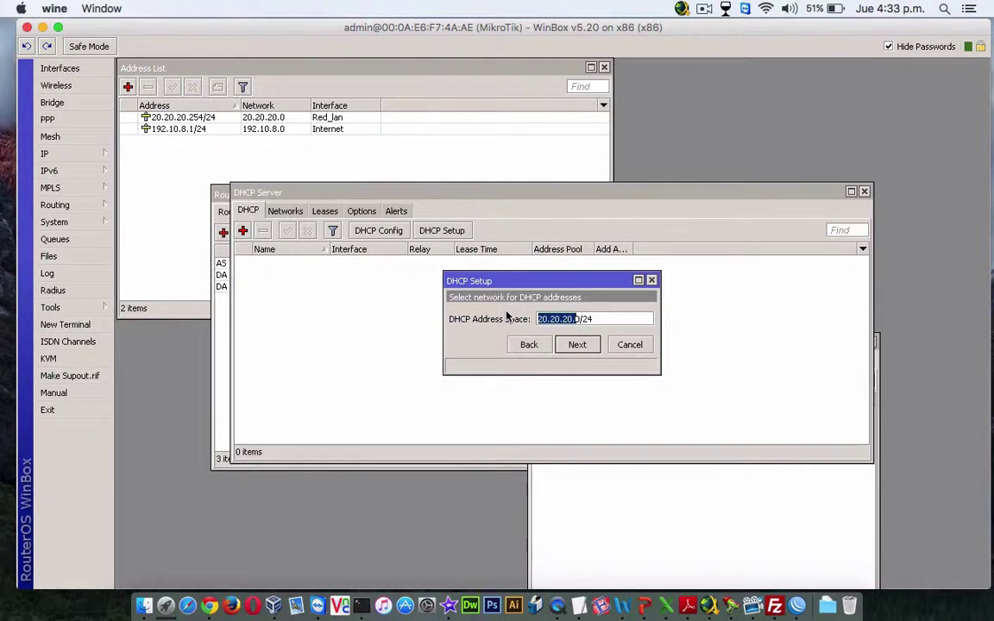
pyautogui.click(576, 344)
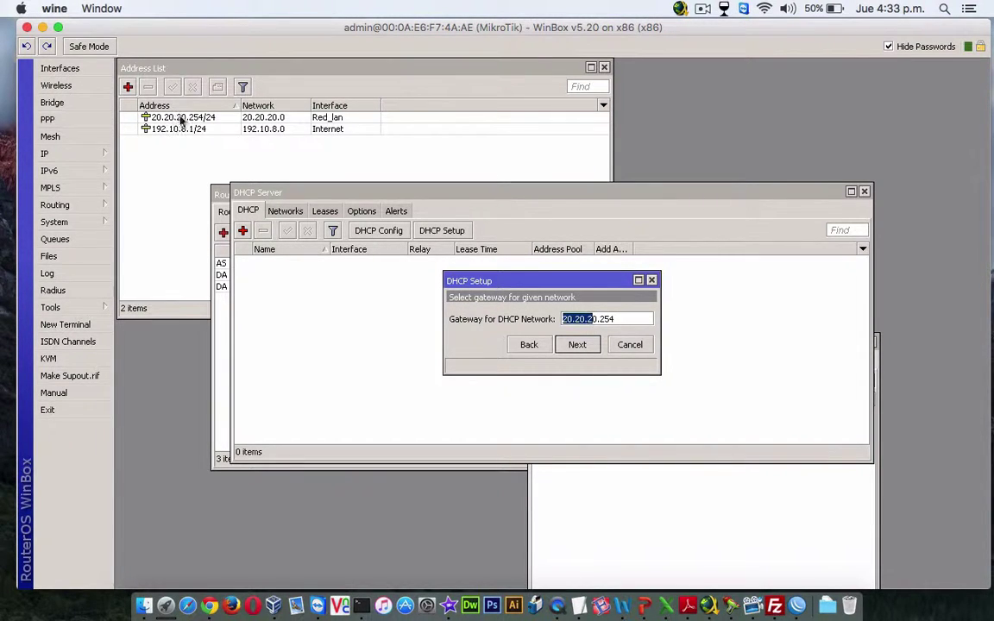
# Check the Red_lan address, and accept gateway 20.20.20.254, address range 20.20.20.1-20.20.20.253 and DNS server 8.8.8.8 in DHCP Setup.
pyautogui.click(180, 119)
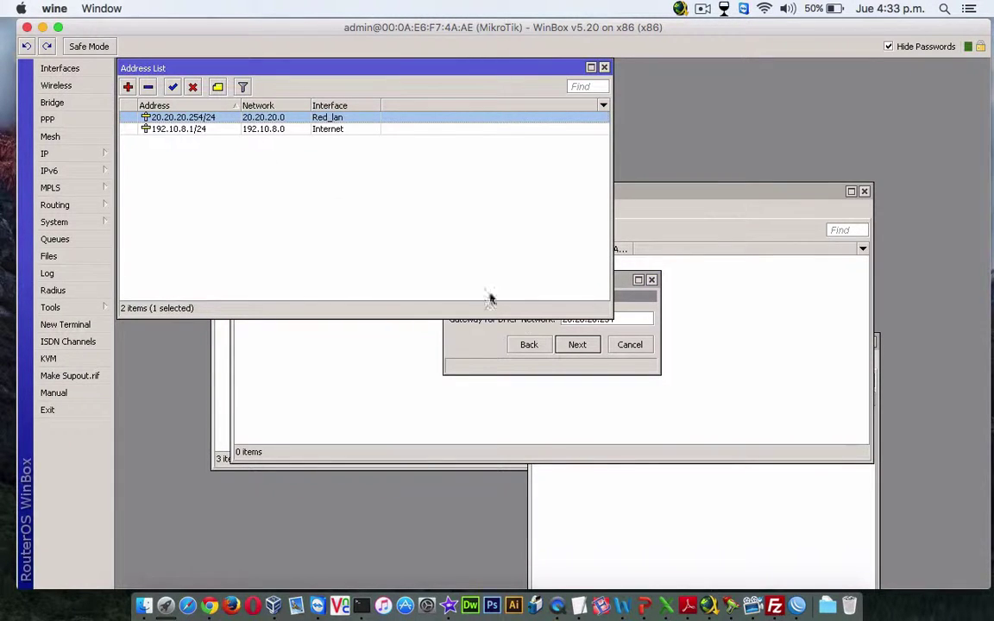
pyautogui.click(509, 329)
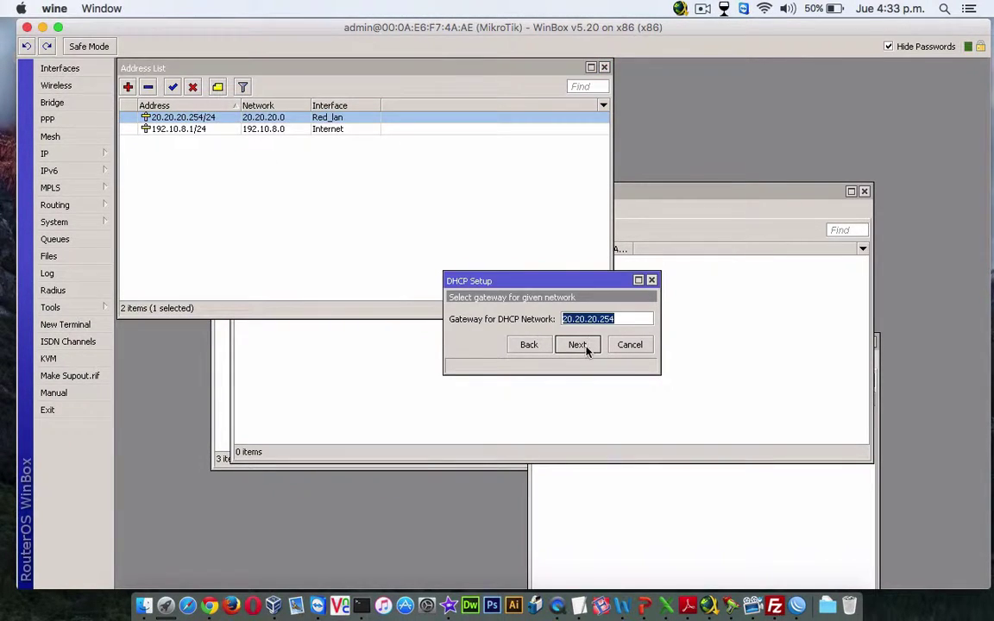
pyautogui.click(580, 345)
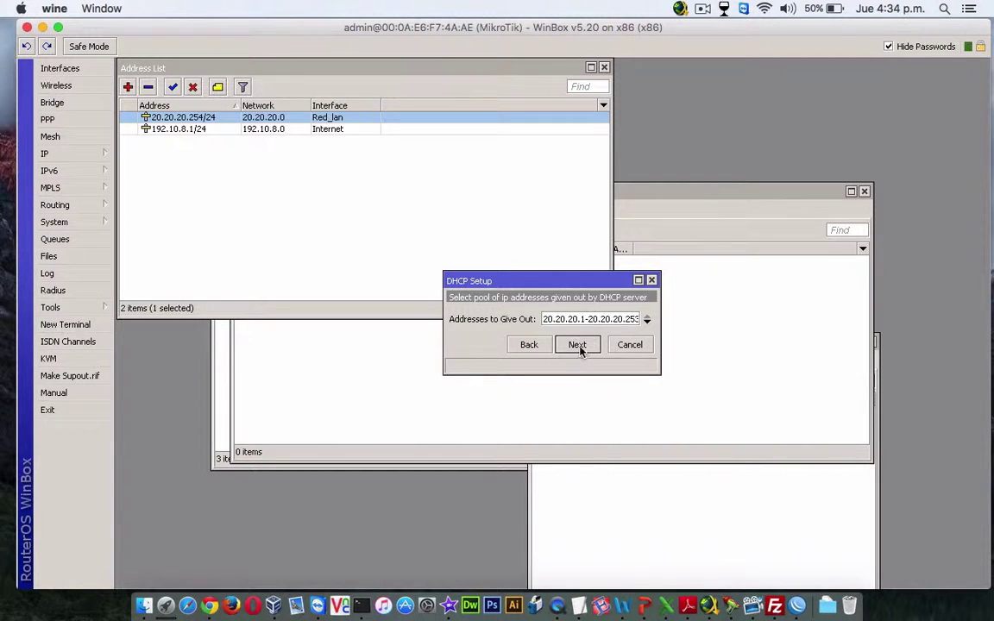
pyautogui.click(579, 348)
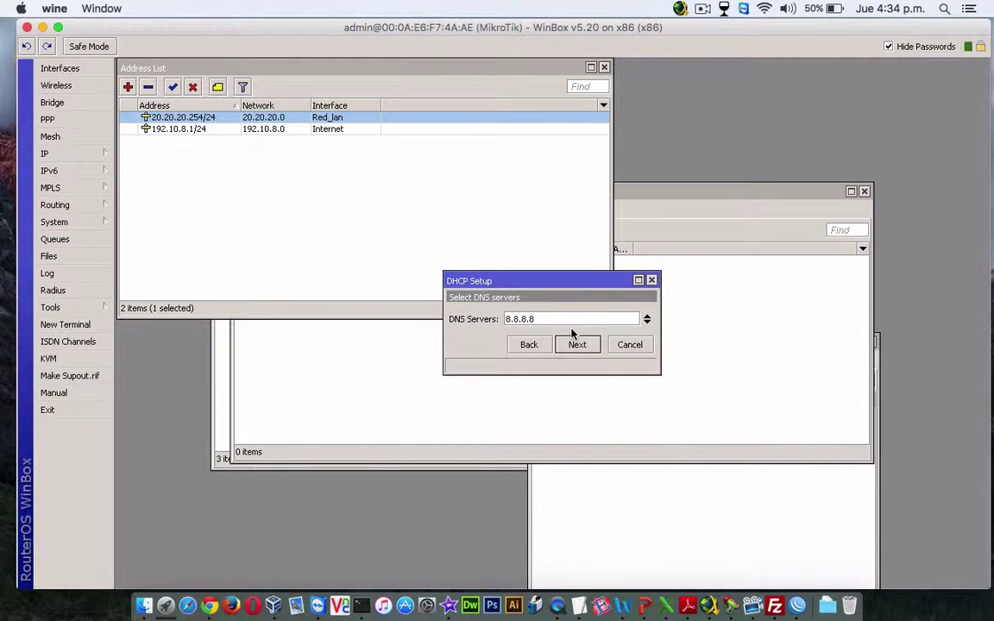
pyautogui.click(573, 345)
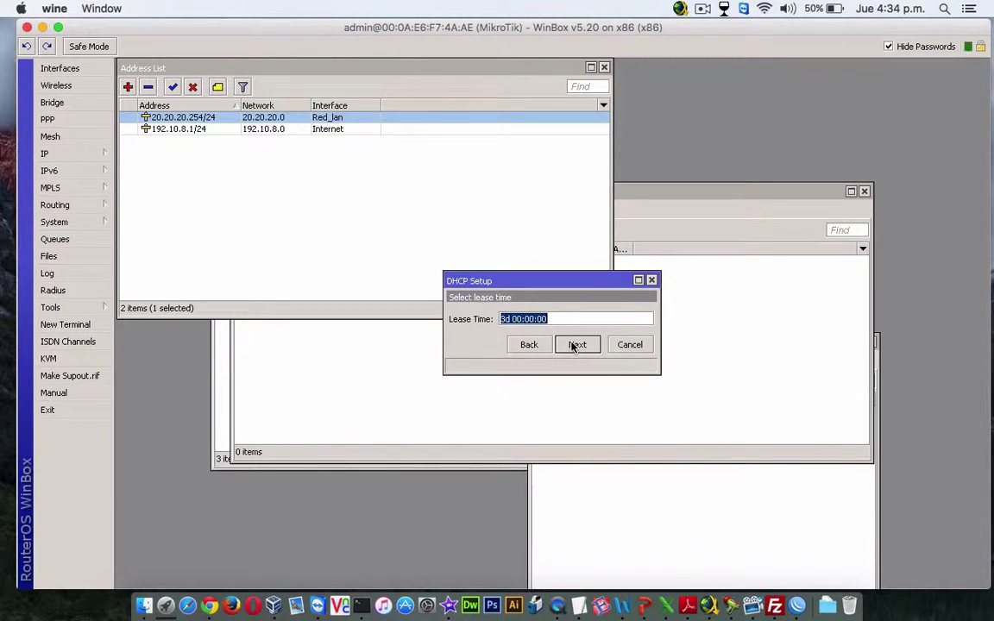
# Set the lease time to 00:05:00, finish DHCP Setup, and view the DHCP server's leases.
pyautogui.click(514, 319)
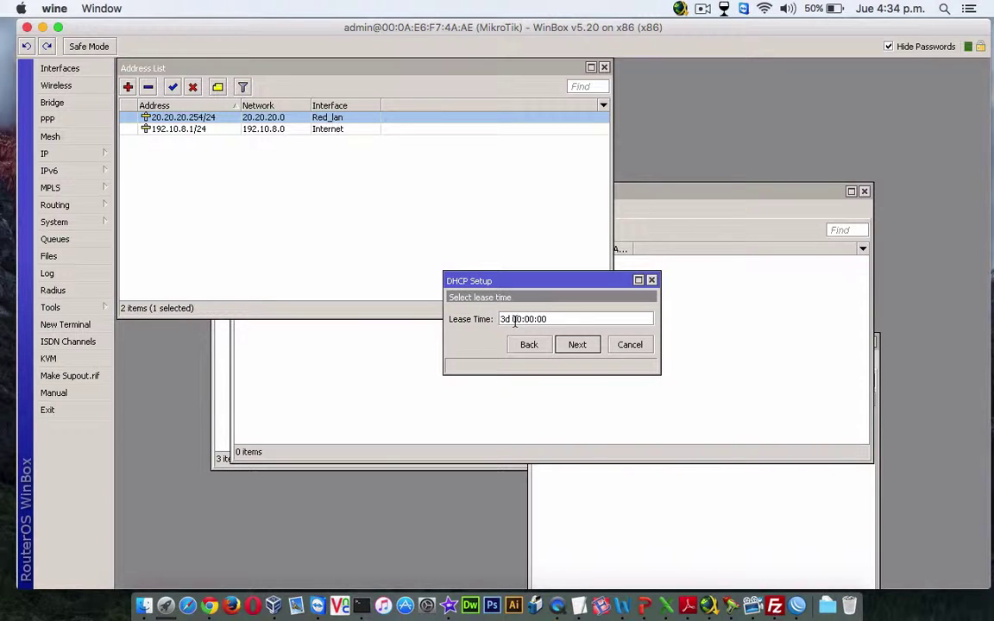
pyautogui.press('BackSpace')
pyautogui.press('BackSpace')
pyautogui.press('BackSpace')
pyautogui.press('BackSpace')
pyautogui.write('5')
pyautogui.click(578, 345)
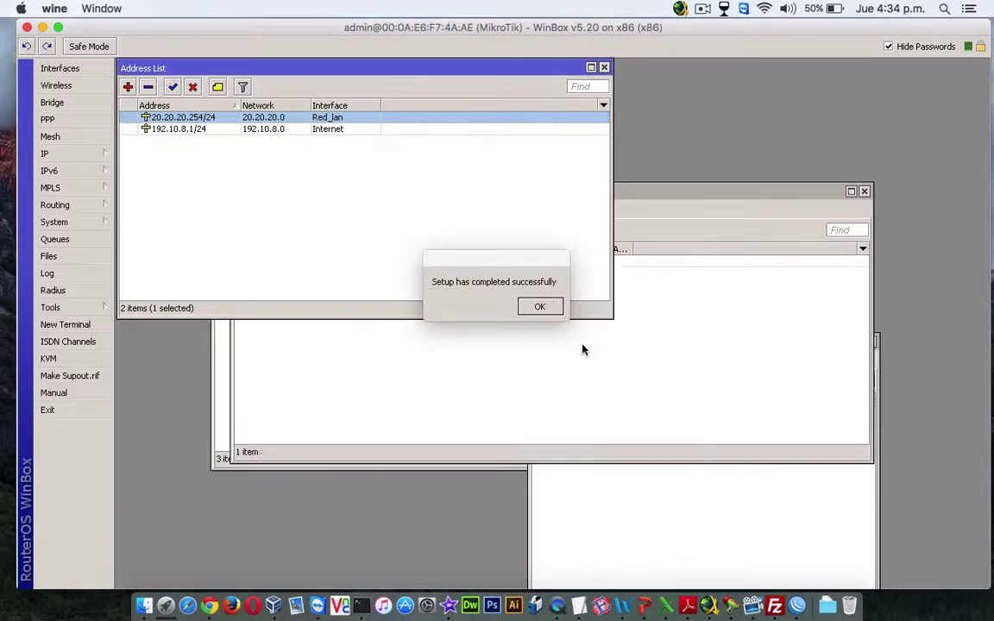
pyautogui.click(541, 307)
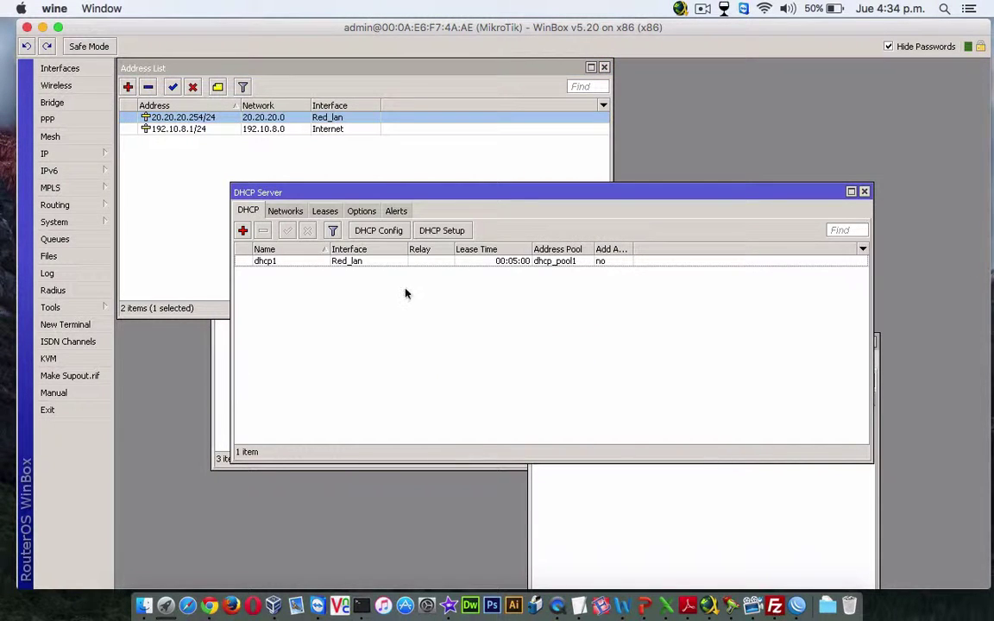
pyautogui.click(325, 212)
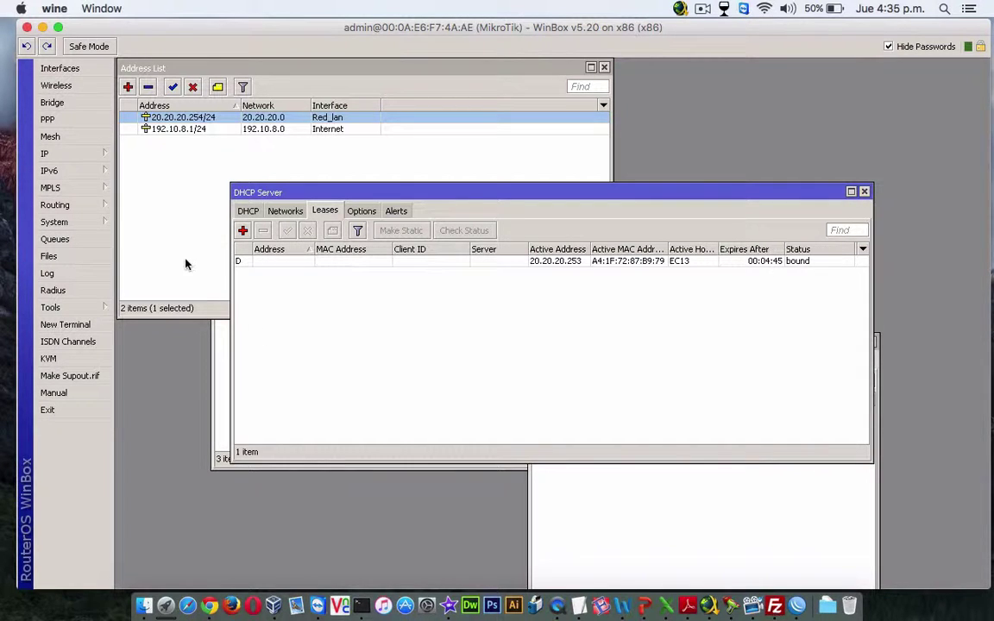
# Open the firewall's NAT rules, move the Firewall window up, and check the NAT settings in Configuraciones.docx in Word.
pyautogui.click(101, 154)
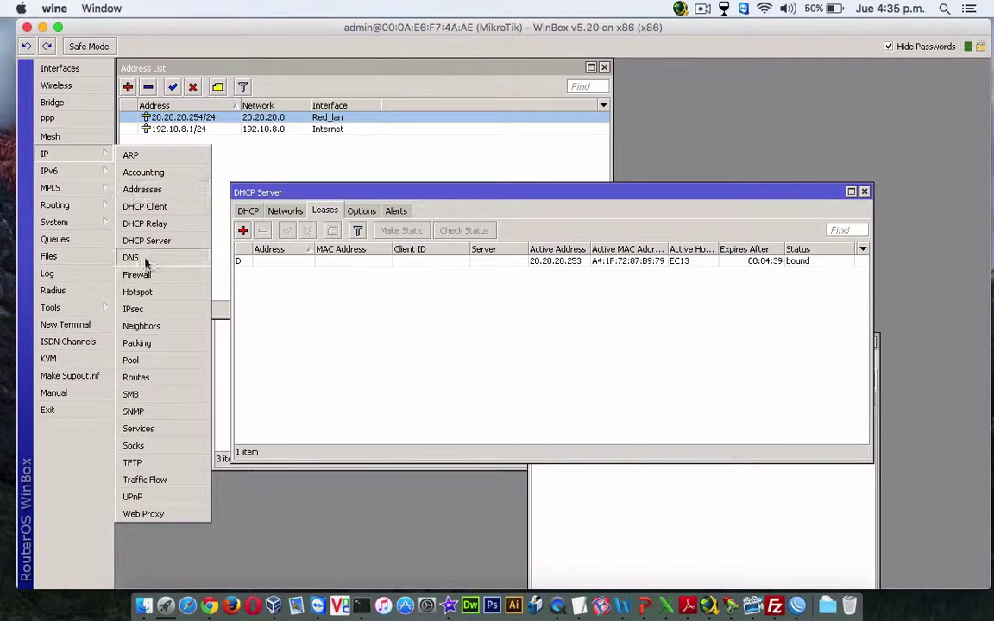
pyautogui.click(138, 276)
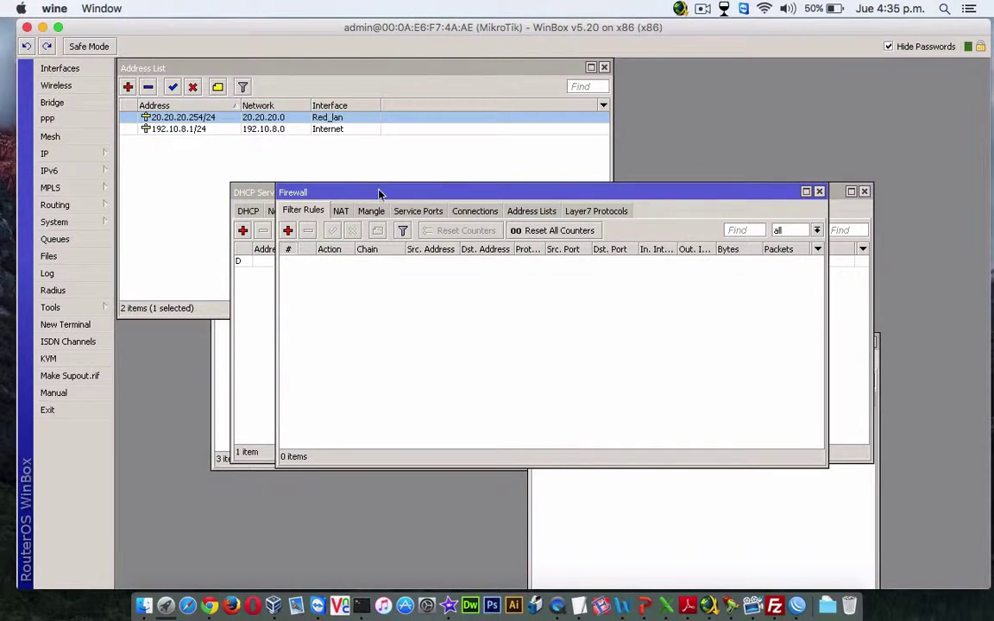
pyautogui.moveTo(378, 192); pyautogui.dragTo(450, 67)
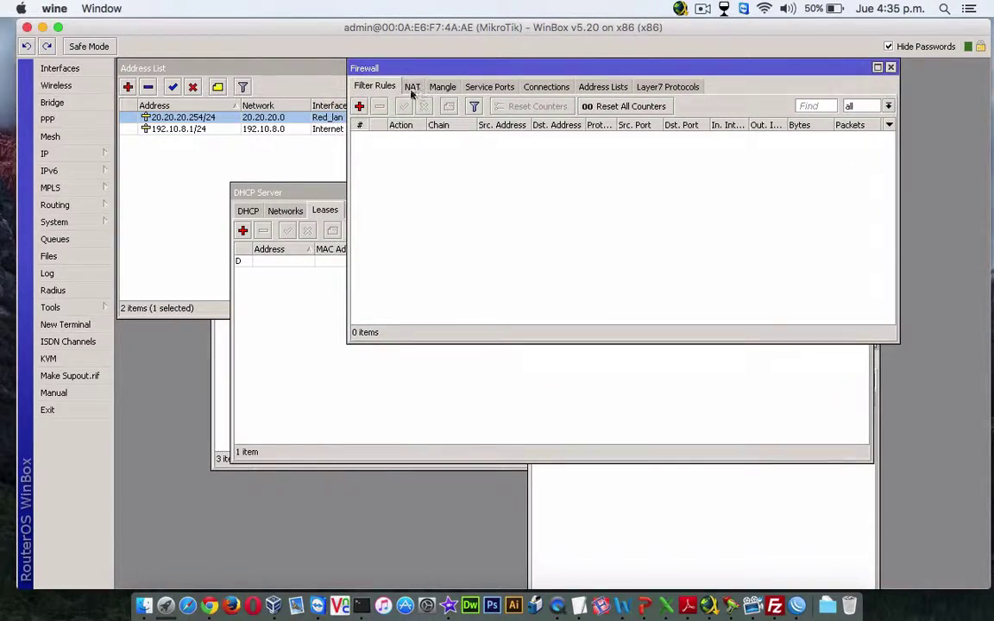
pyautogui.hotkey('ctrl', 'Left')
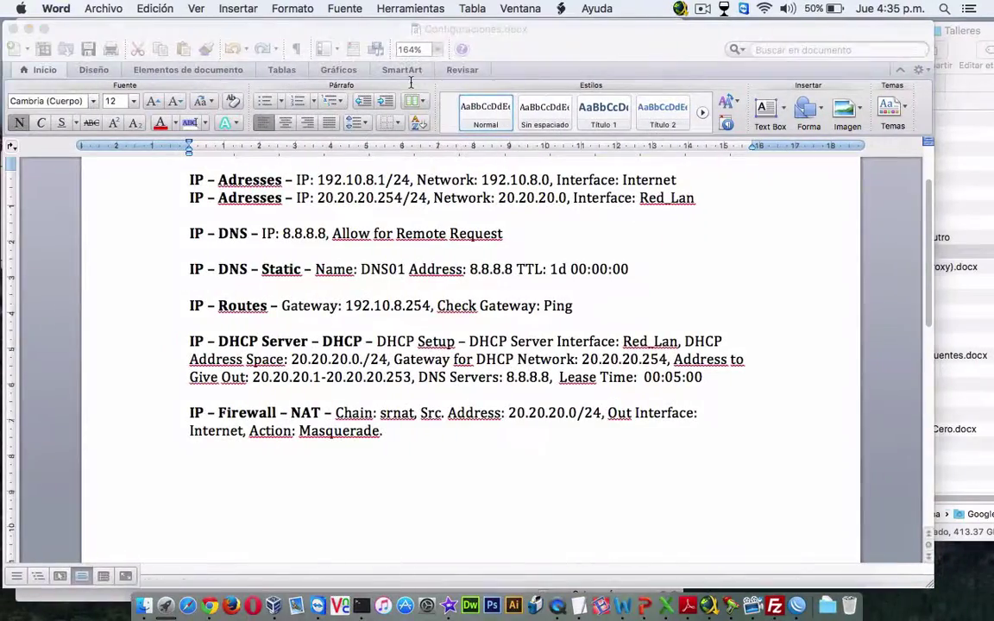
pyautogui.hotkey('ctrl', 'Right')
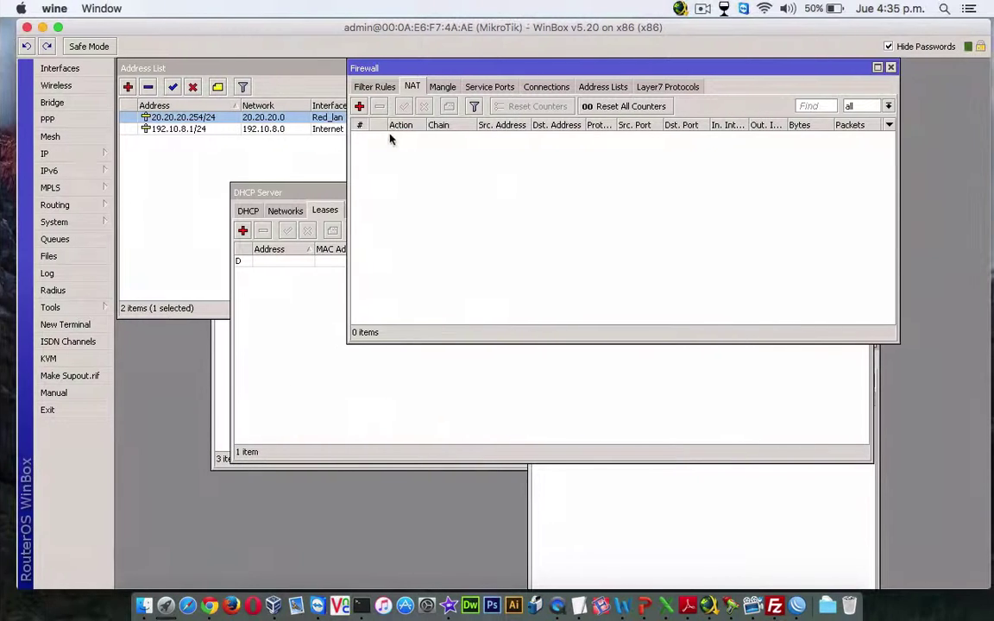
# Start a new srcnat NAT rule with source address 20.20.20.0/24 and out interface Internet.
pyautogui.click(359, 105)
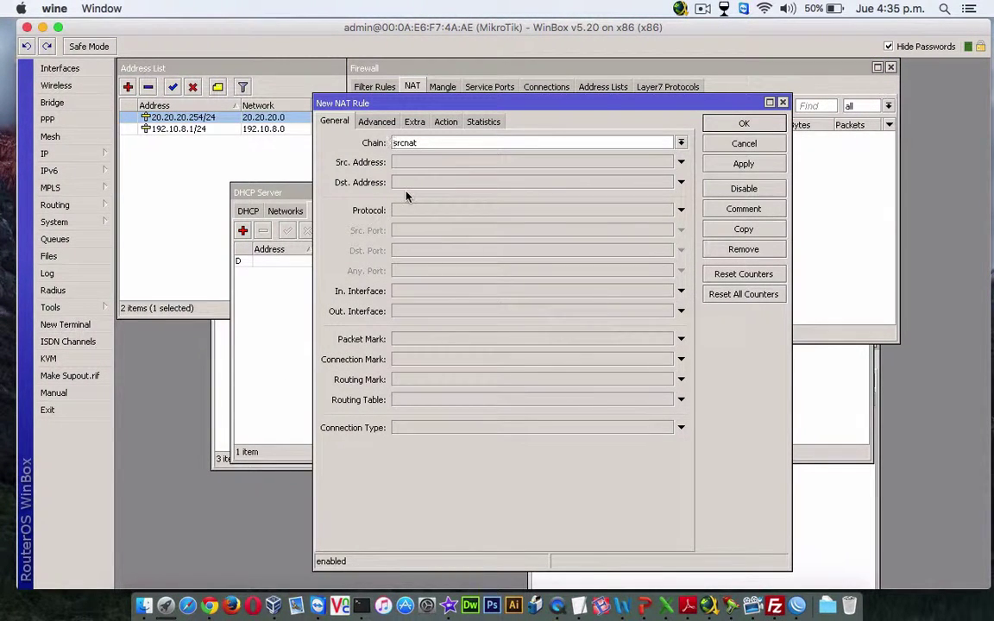
pyautogui.click(407, 166)
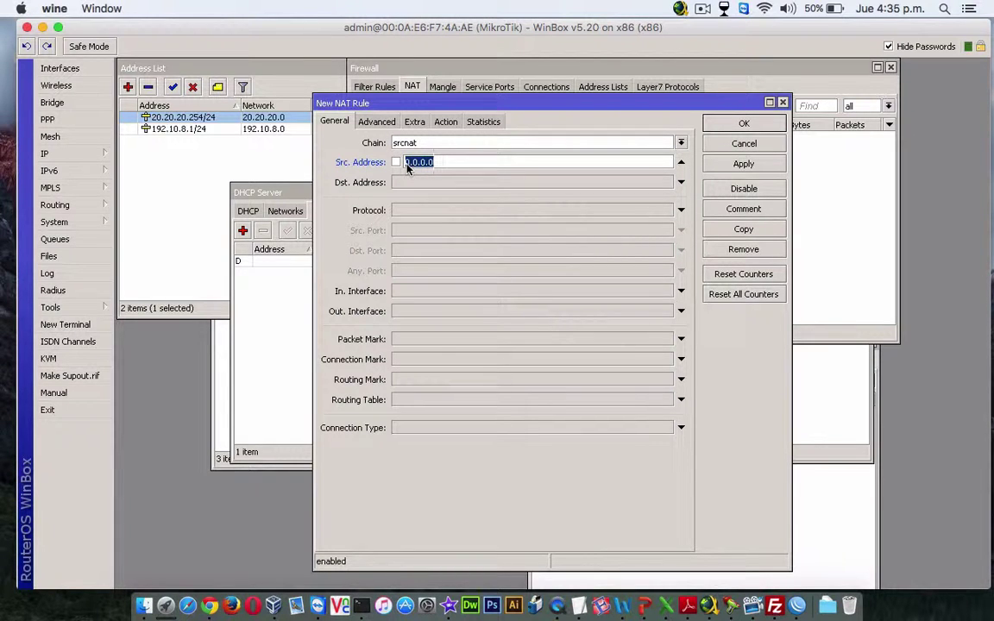
pyautogui.write('20.')
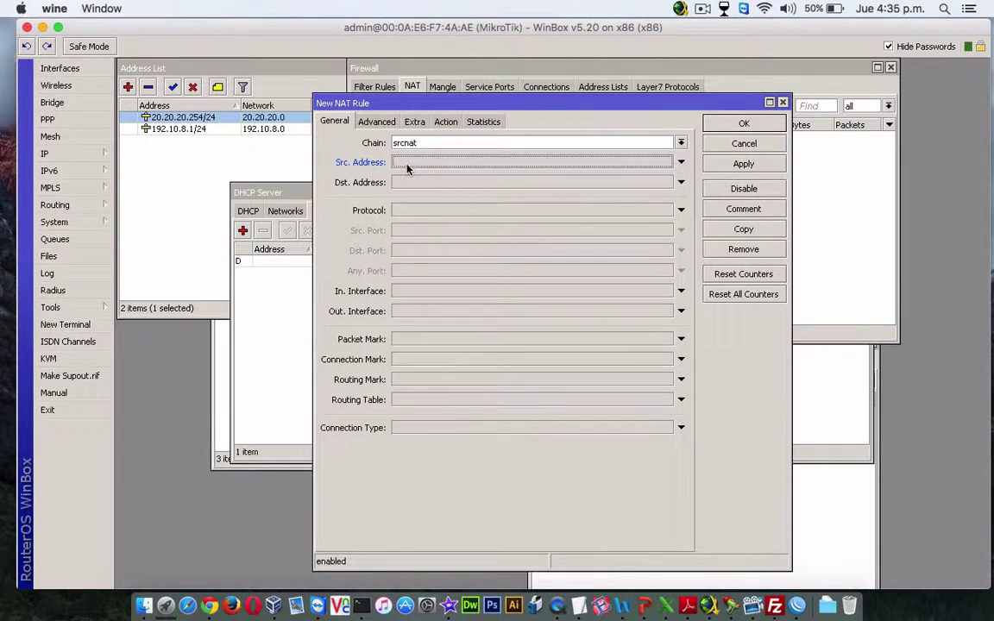
pyautogui.write('20.20.')
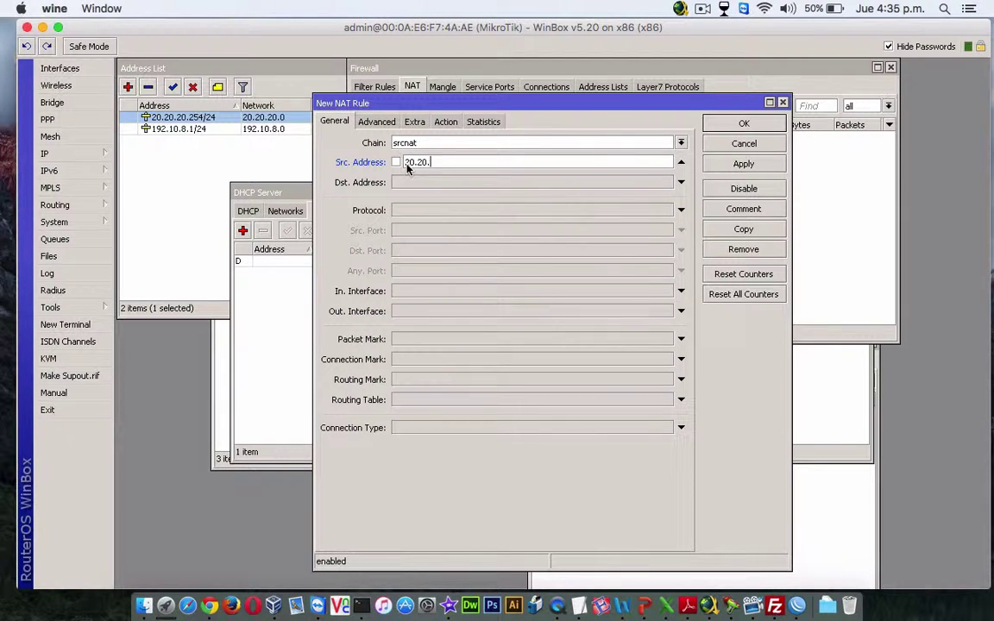
pyautogui.write('0/24')
pyautogui.press('Tab')
pyautogui.press('Tab')
pyautogui.press('Tab')
pyautogui.press('Tab')
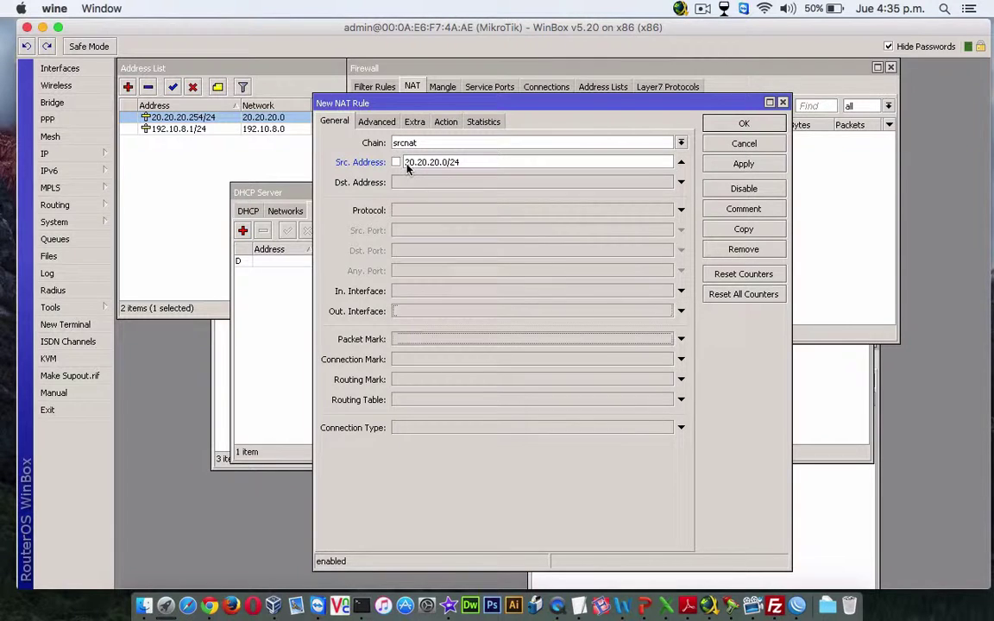
pyautogui.click(409, 312)
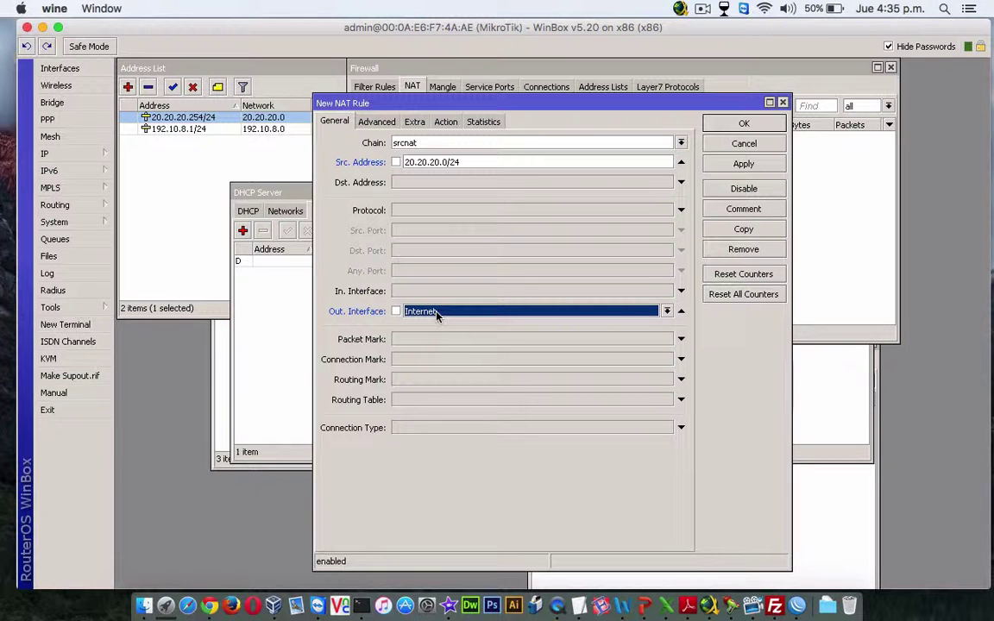
# Set the NAT rule's action to masquerade, then apply and save the rule.
pyautogui.click(446, 122)
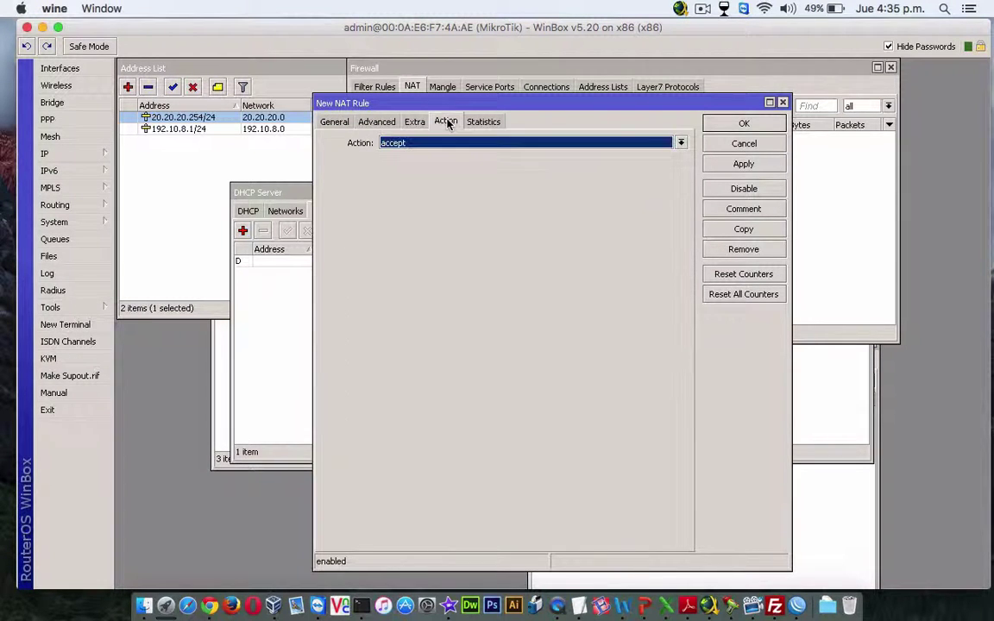
pyautogui.click(459, 145)
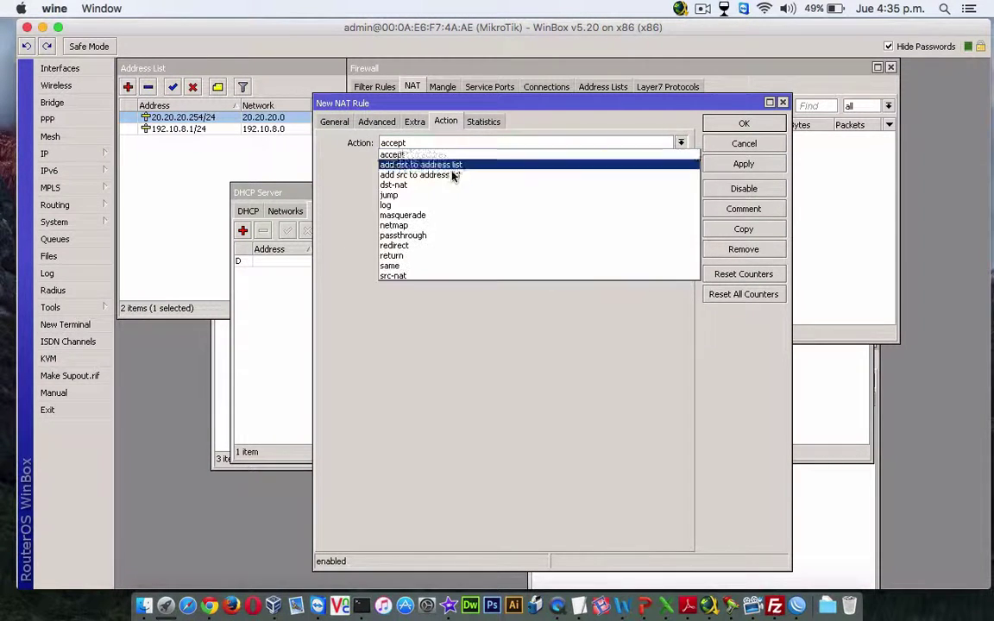
pyautogui.click(444, 214)
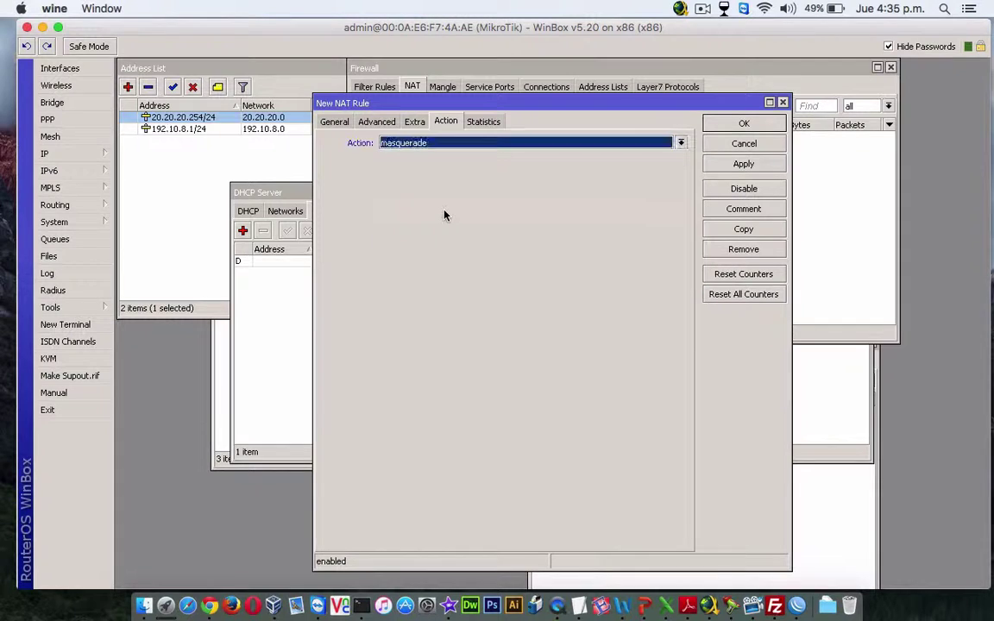
pyautogui.click(747, 164)
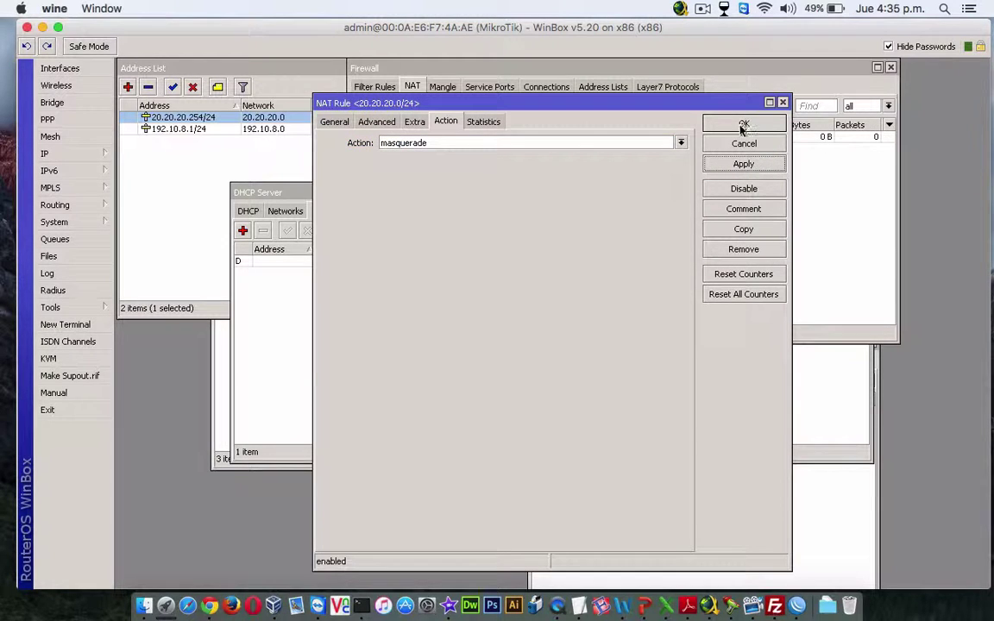
pyautogui.click(741, 126)
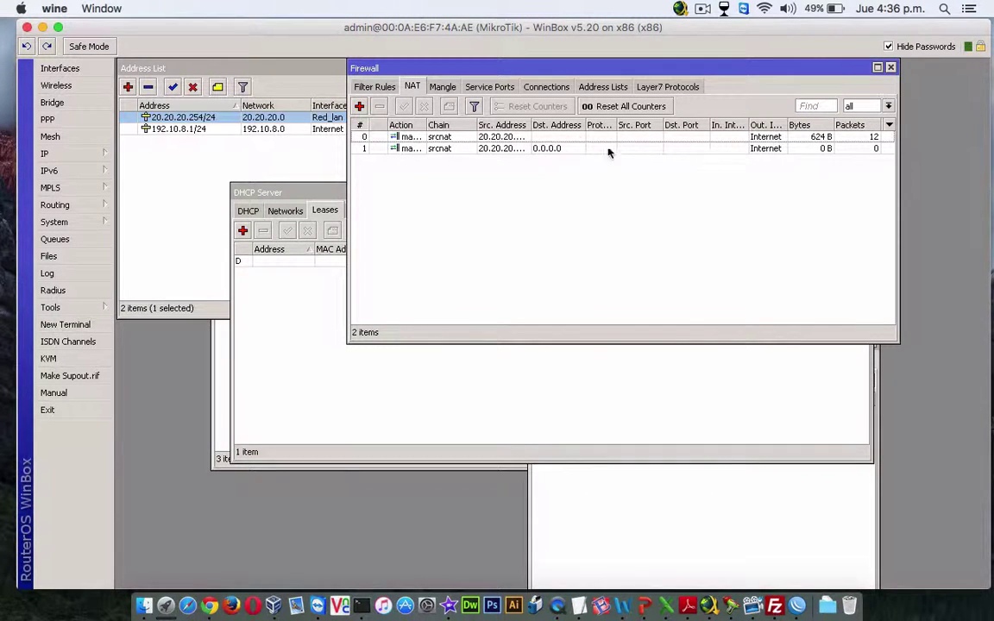
# Delete the extra NAT rule with destination address 0.0.0.0, and widen the Firewall window and its Action column.
pyautogui.click(532, 148)
pyautogui.click(379, 106)
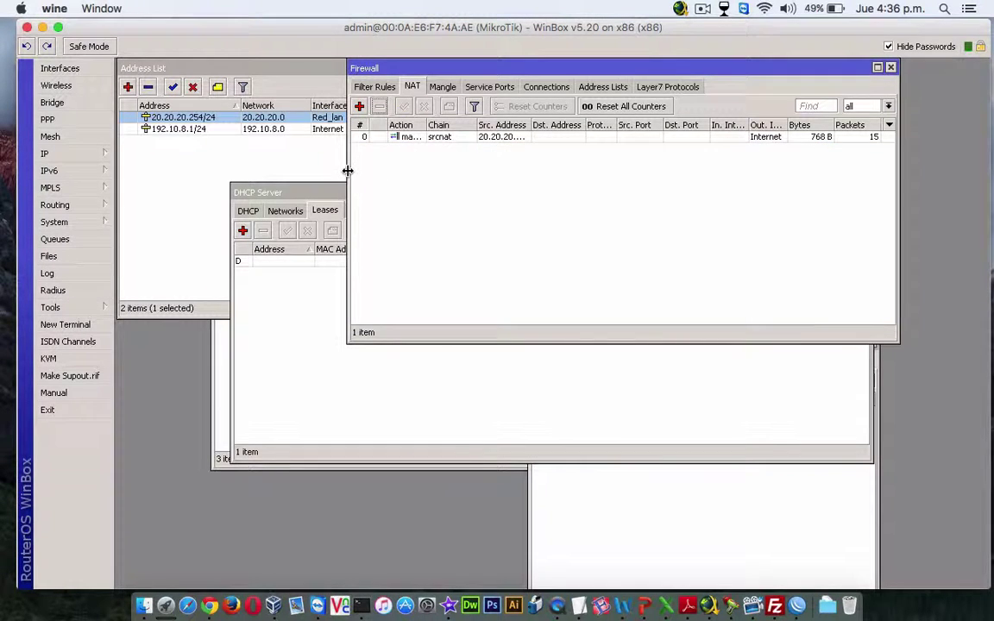
pyautogui.moveTo(346, 169); pyautogui.dragTo(186, 169)
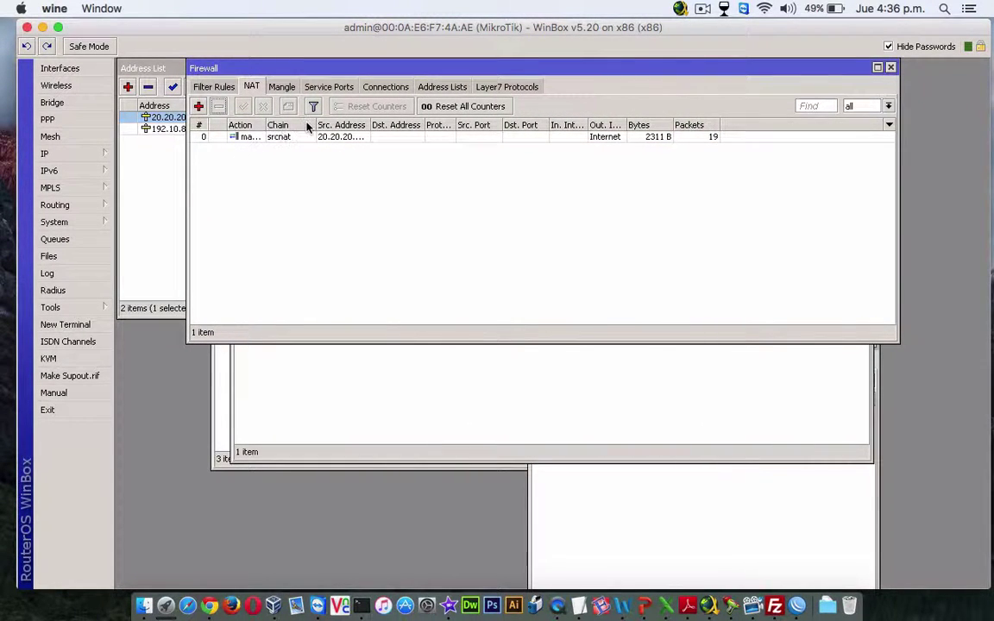
pyautogui.moveTo(264, 125); pyautogui.dragTo(310, 129)
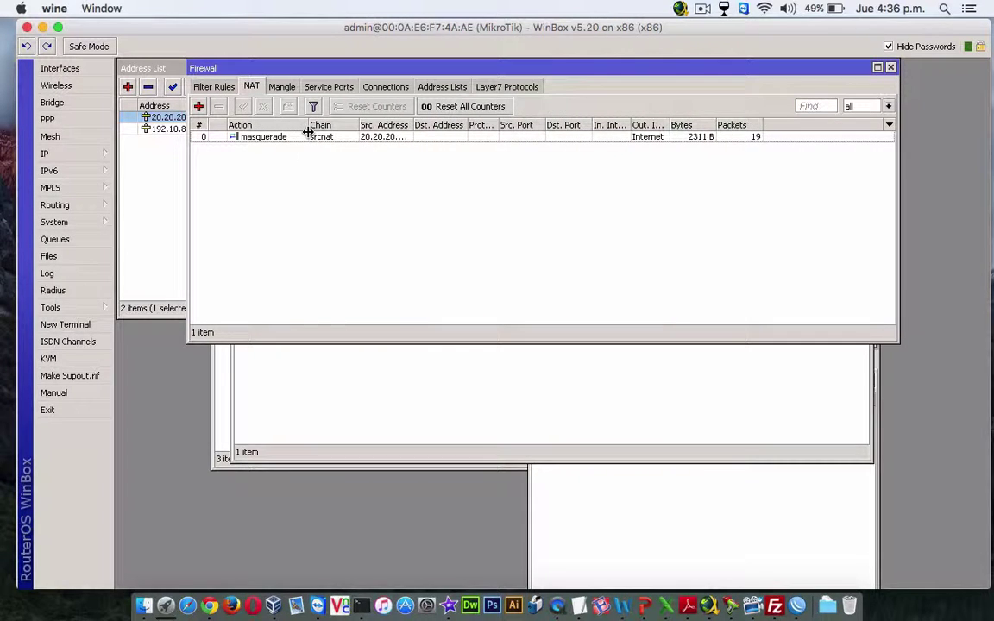